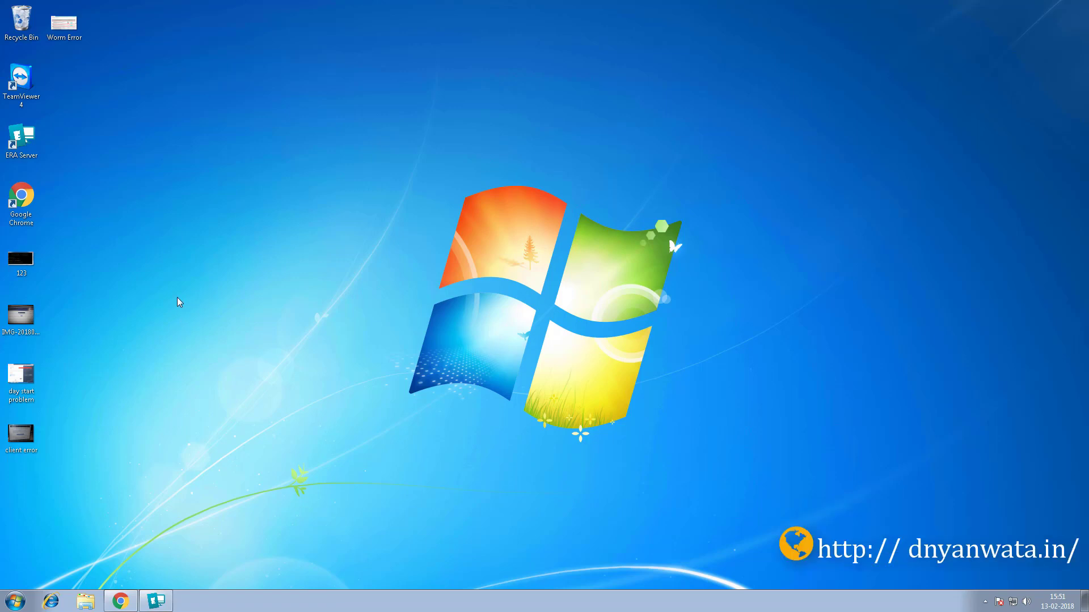
{"action": "right_click", "coordinate": [194, 312]}
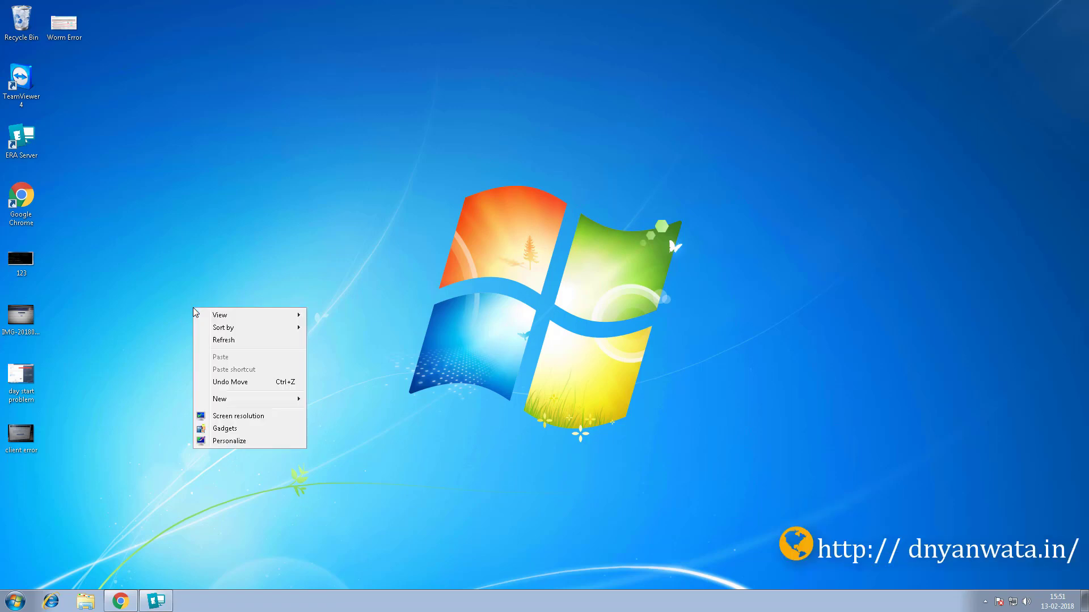
{"action": "left_click", "coordinate": [224, 344]}
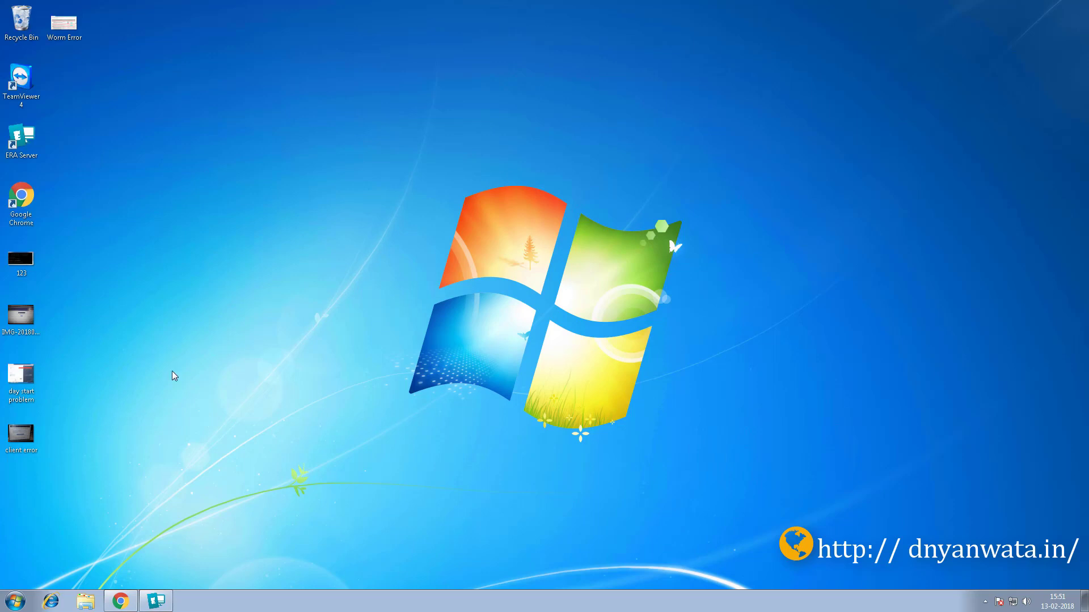
Step: Open the content folder on the Content (E:) drive in Windows Explorer and examine folders 63 and 121
{"action": "left_click", "coordinate": [83, 602]}
{"action": "key", "text": "super+Up"}
{"action": "left_click", "coordinate": [40, 193]}
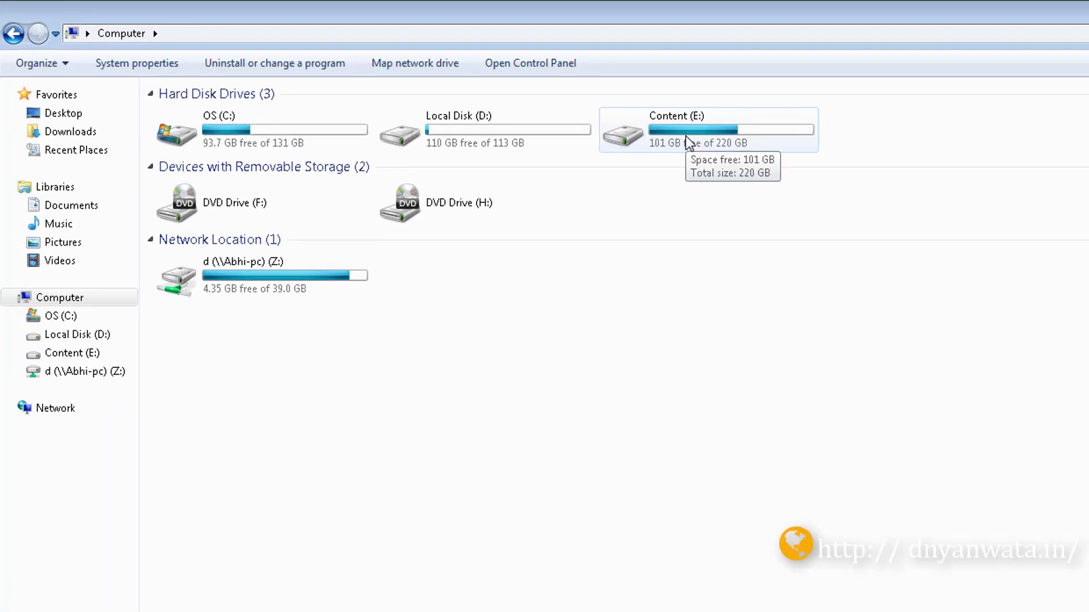
{"action": "double_click", "coordinate": [687, 139]}
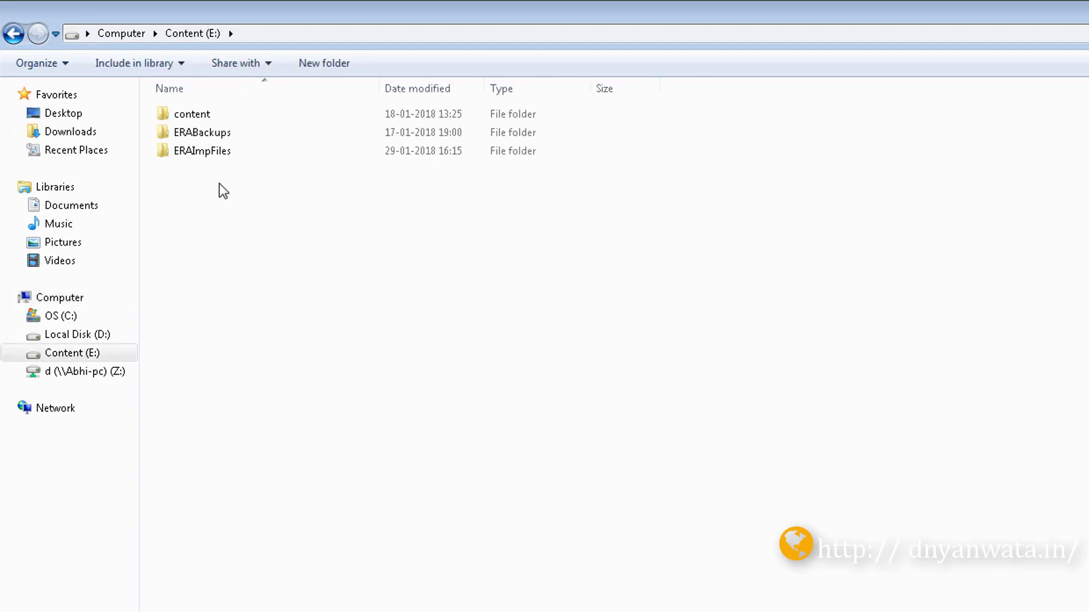
{"action": "double_click", "coordinate": [193, 115]}
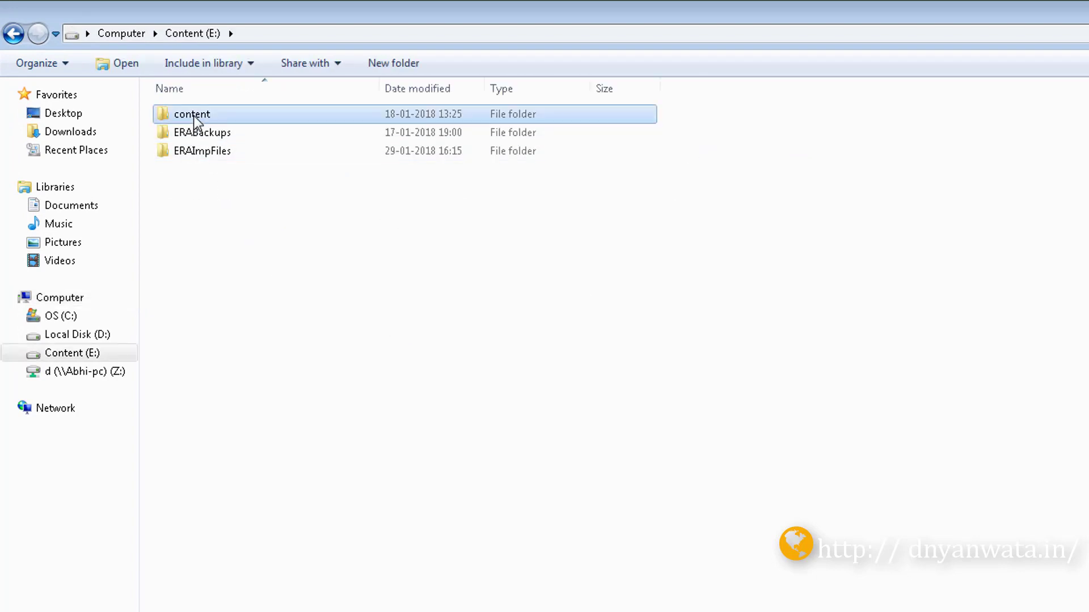
{"action": "left_click", "coordinate": [998, 307]}
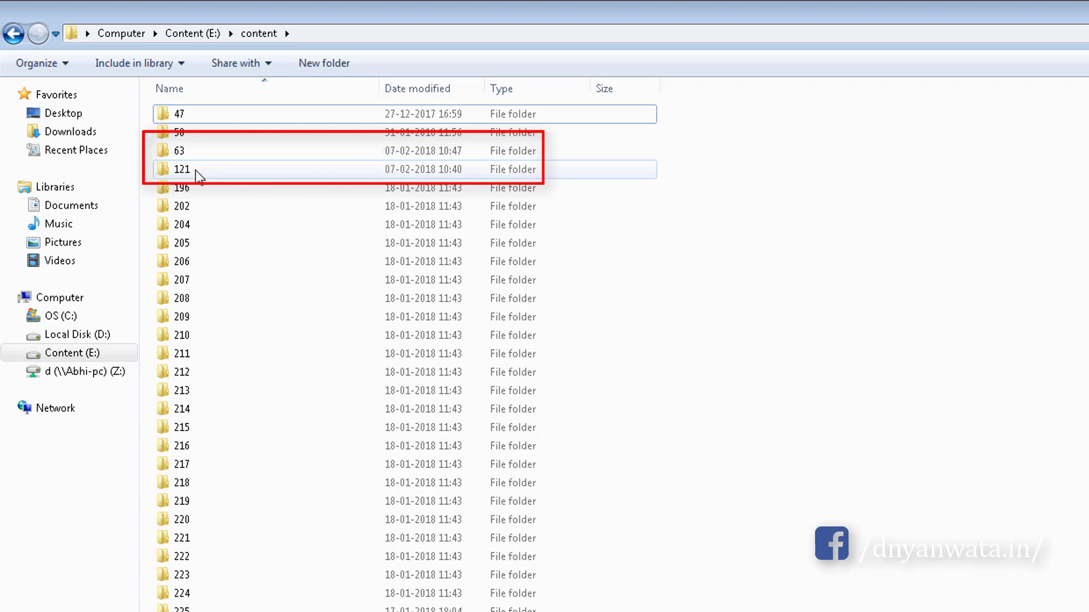
{"action": "mouse_move", "coordinate": [186, 156]}
Step: Go back to the Computer overview and open the OS (C:) drive to view its folders
{"action": "left_click", "coordinate": [190, 34]}
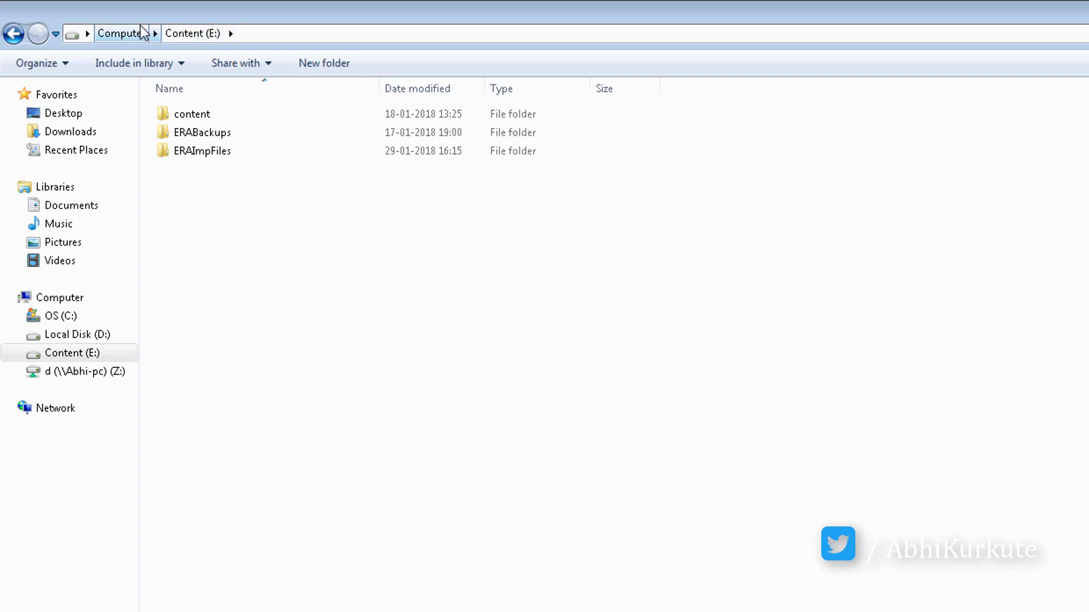
{"action": "left_click", "coordinate": [122, 34]}
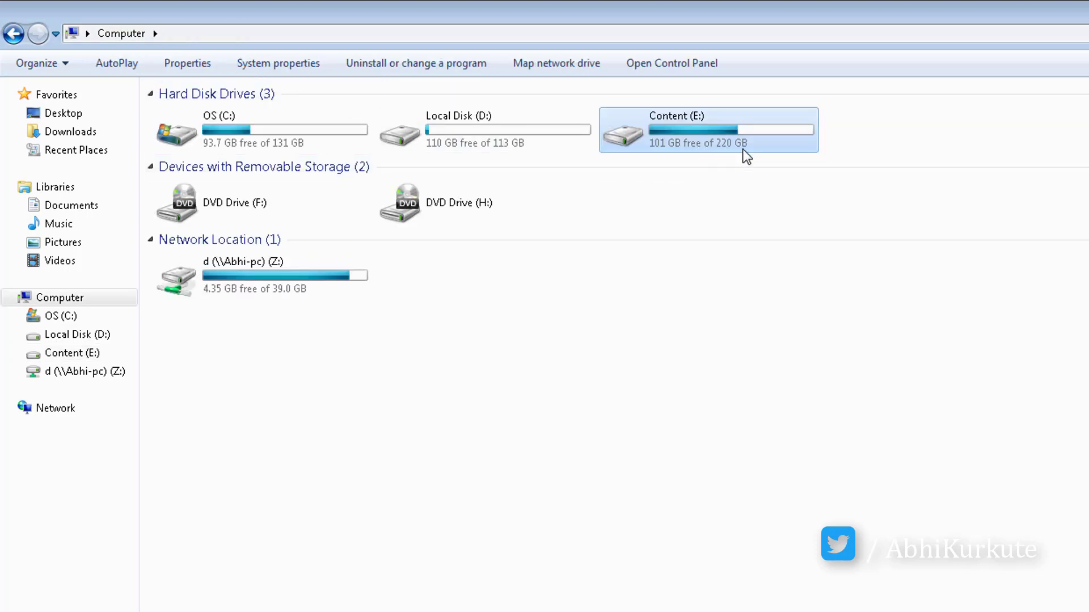
{"action": "left_click", "coordinate": [222, 205]}
{"action": "left_click", "coordinate": [237, 147]}
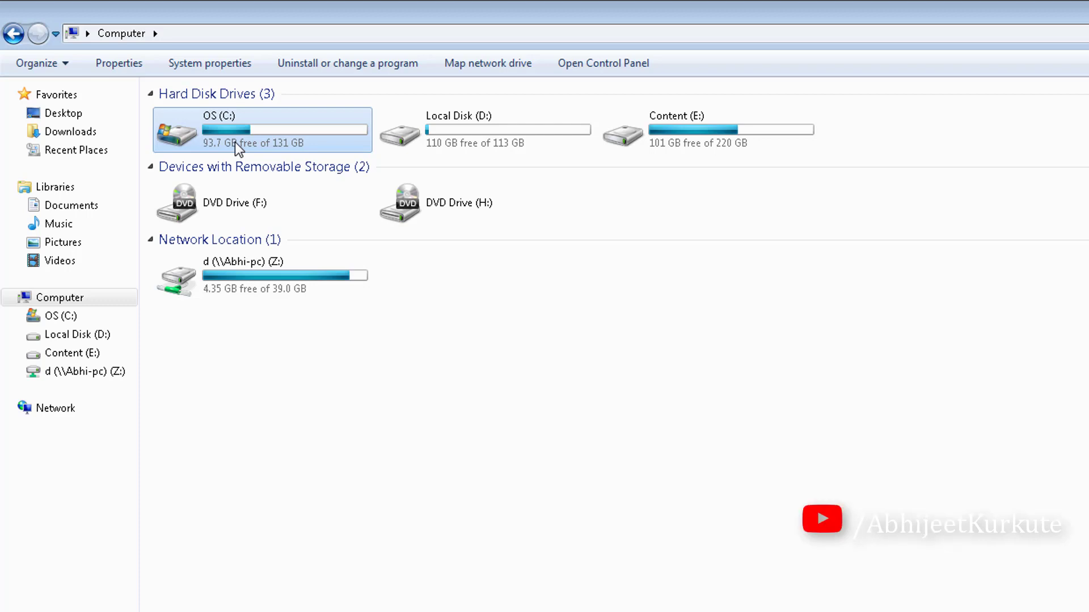
{"action": "double_click", "coordinate": [235, 142]}
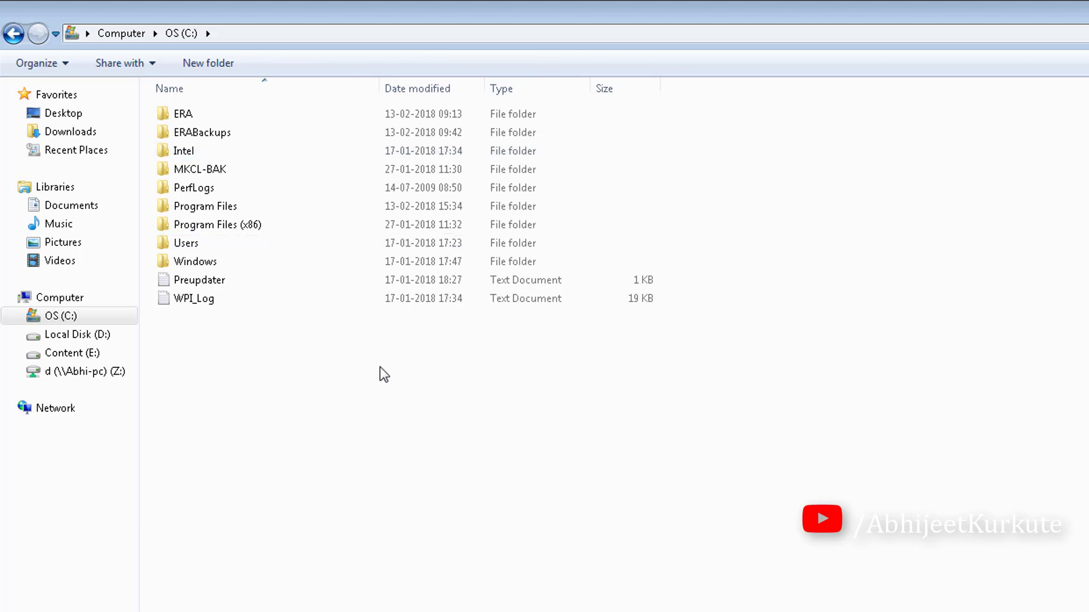
Step: Return to the root of the Content (E:) drive and locate the content folder
{"action": "left_click", "coordinate": [67, 302]}
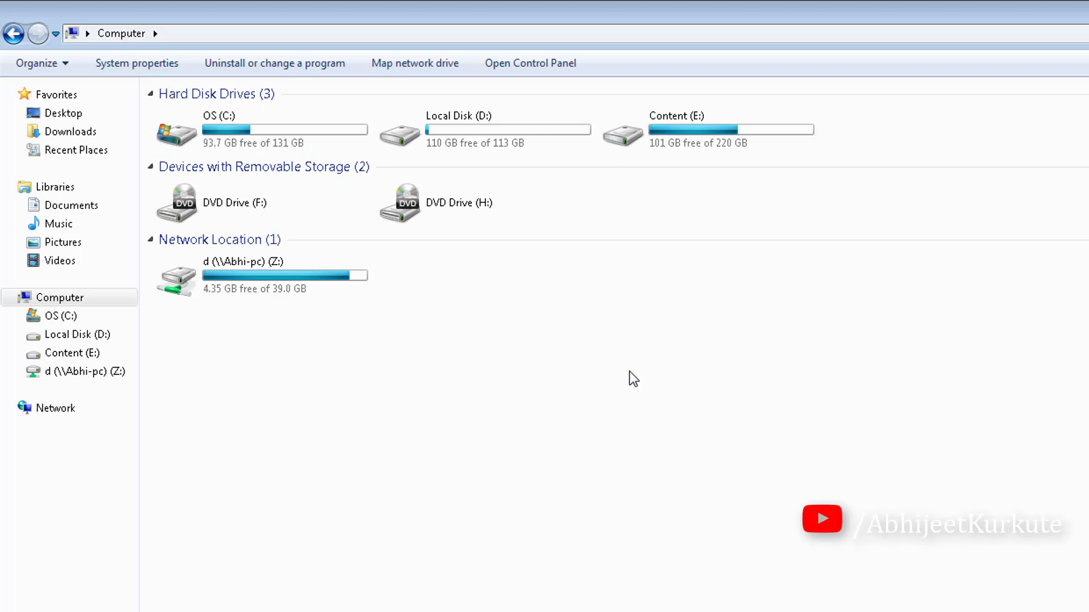
{"action": "double_click", "coordinate": [686, 136]}
{"action": "left_click", "coordinate": [207, 119]}
{"action": "left_click", "coordinate": [221, 218]}
{"action": "right_click", "coordinate": [221, 211]}
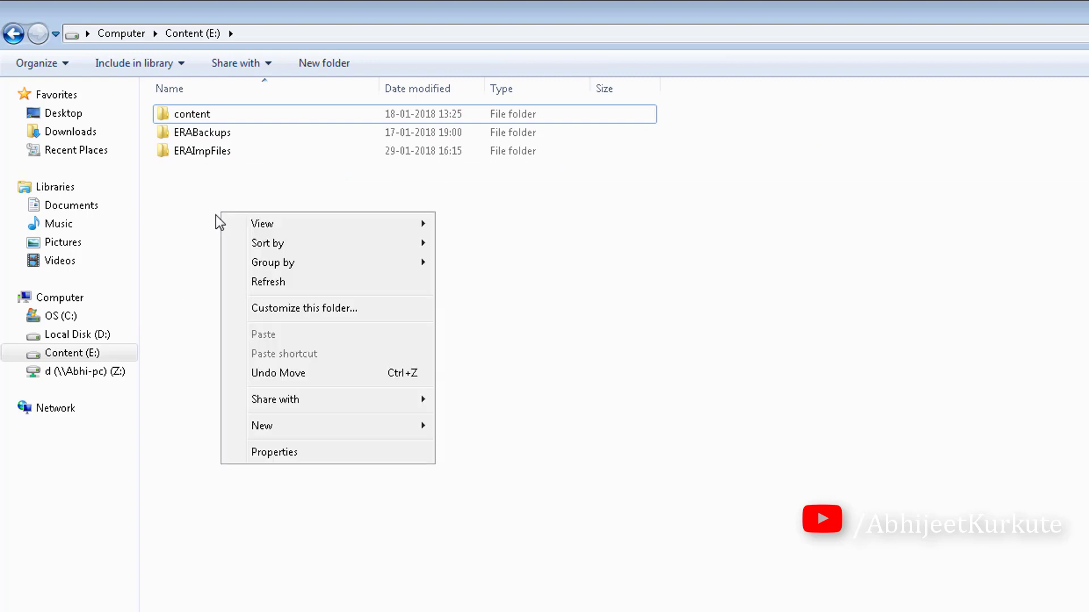
{"action": "left_click", "coordinate": [196, 206]}
{"action": "left_click", "coordinate": [187, 119]}
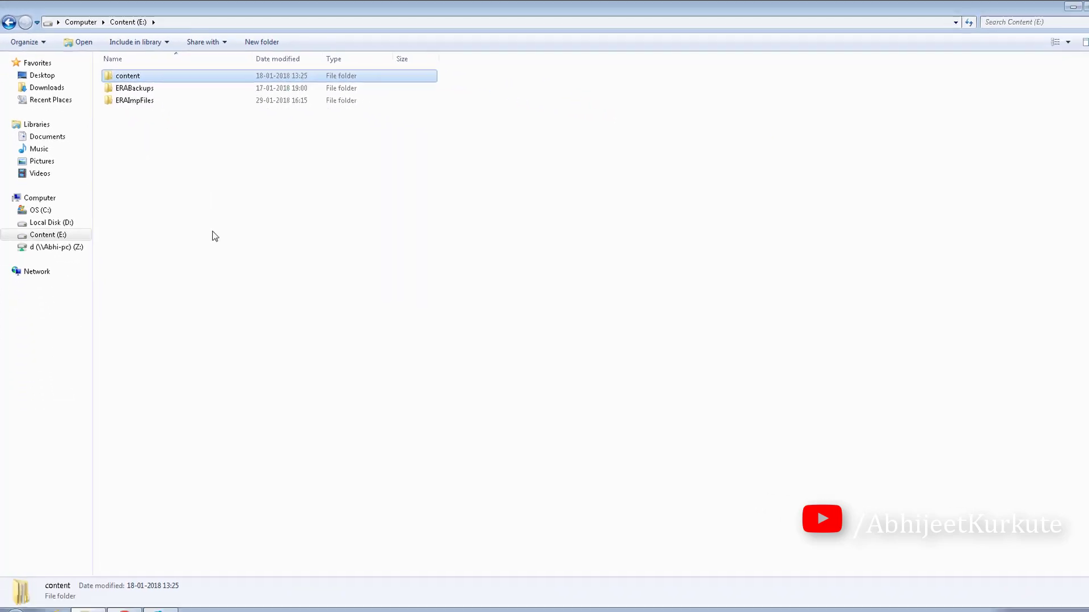
{"action": "left_click", "coordinate": [222, 300]}
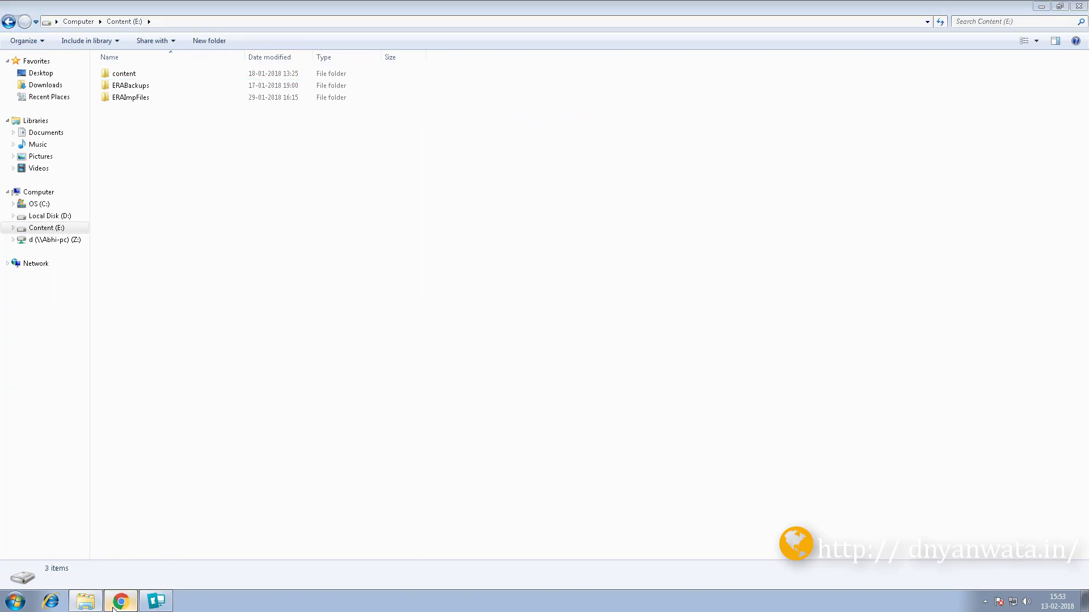
Step: Switch to Chrome, log in to ERA as LF with the saved credentials, and go to the Load Content page
{"action": "left_click", "coordinate": [119, 601]}
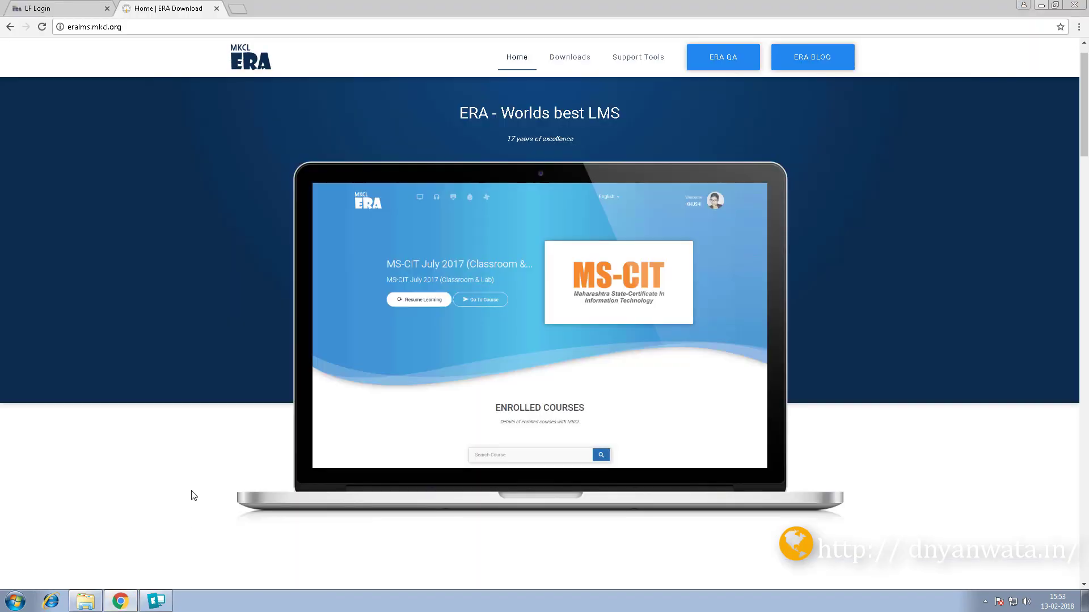
{"action": "left_click", "coordinate": [52, 10]}
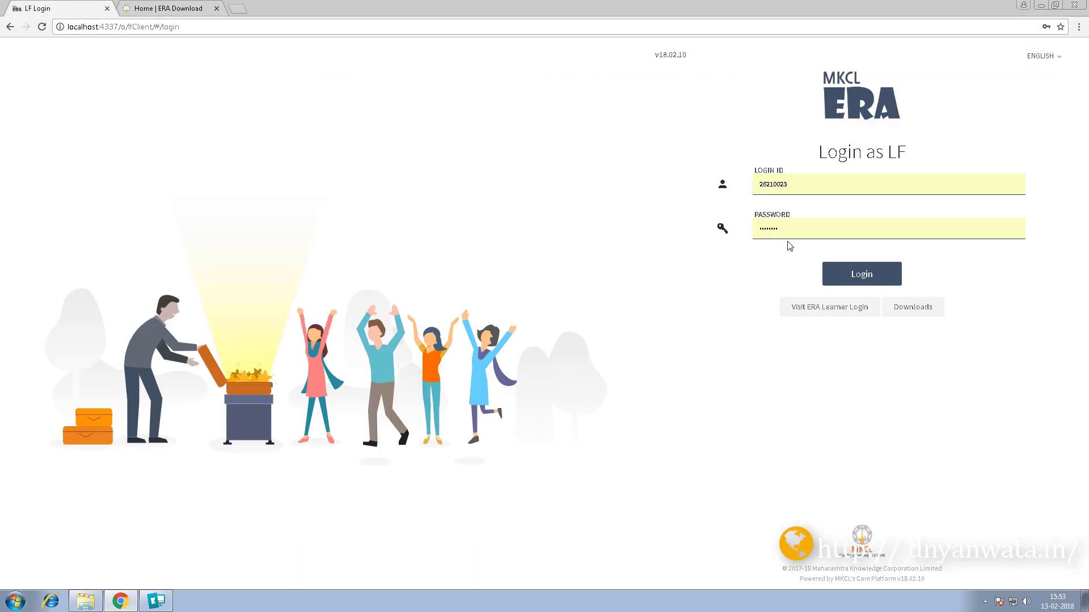
{"action": "left_click", "coordinate": [856, 279]}
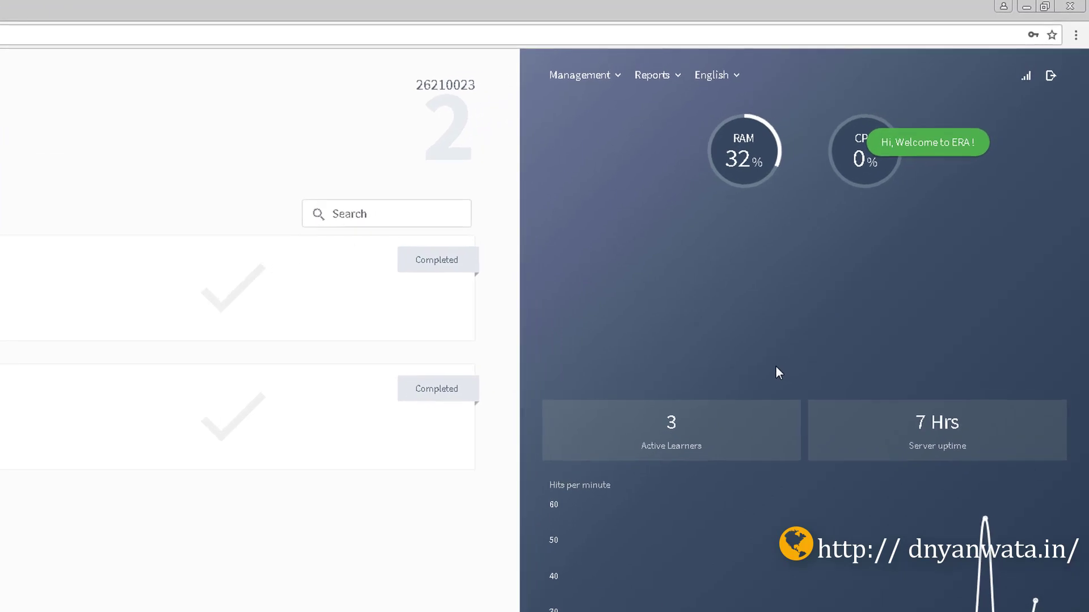
{"action": "left_click", "coordinate": [597, 84]}
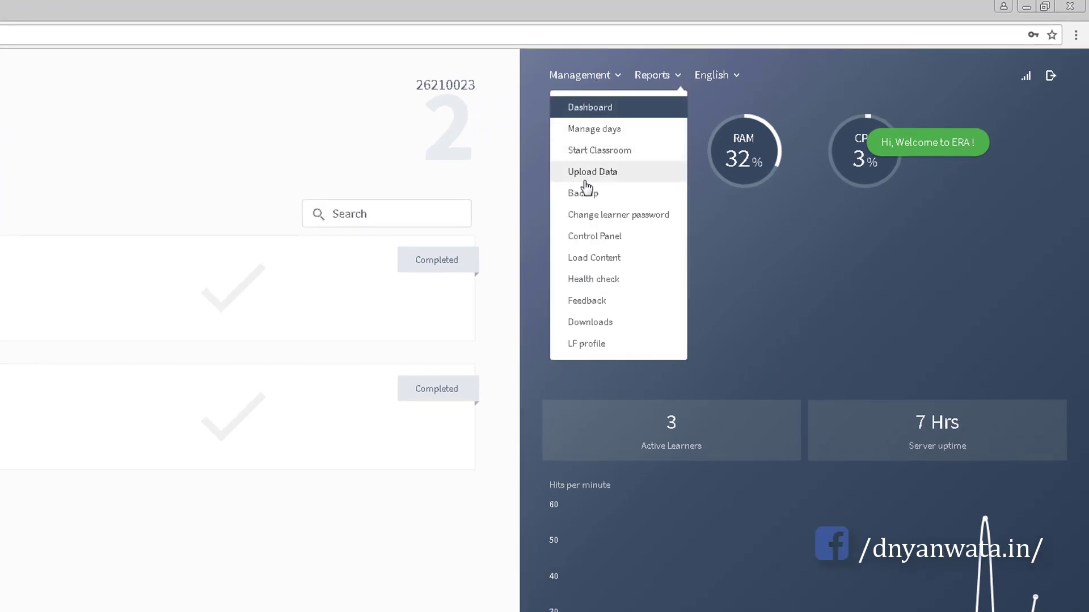
{"action": "left_click", "coordinate": [598, 260]}
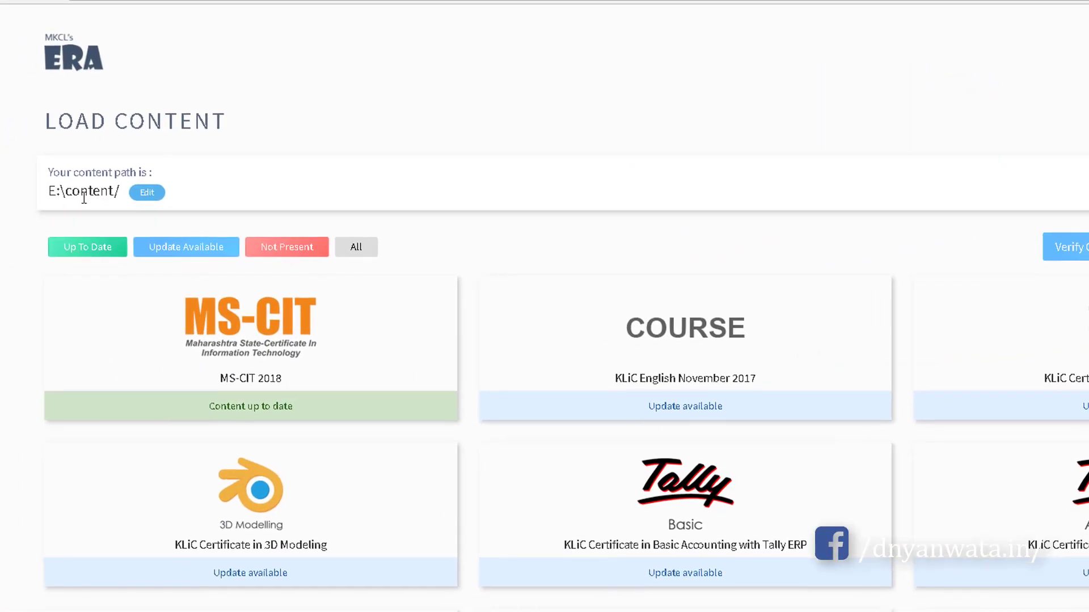
Step: Try entering E:\content as the content path, copied from the content folder's address in Windows Explorer, and cancel the edit
{"action": "left_click", "coordinate": [142, 199]}
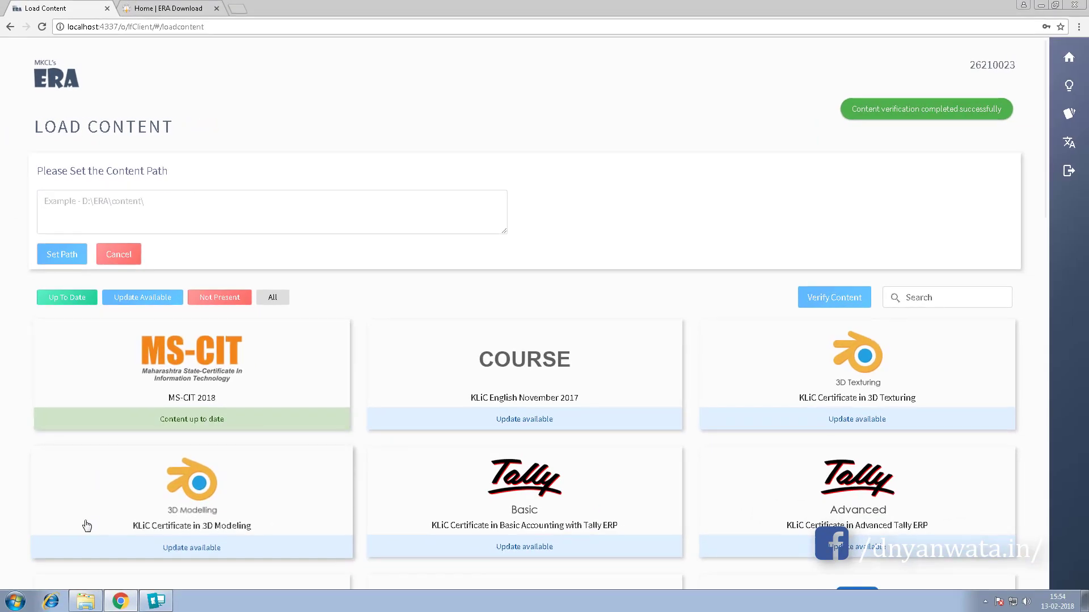
{"action": "left_click", "coordinate": [85, 601]}
{"action": "double_click", "coordinate": [134, 75]}
{"action": "left_click", "coordinate": [234, 21]}
{"action": "key", "text": "ctrl+c"}
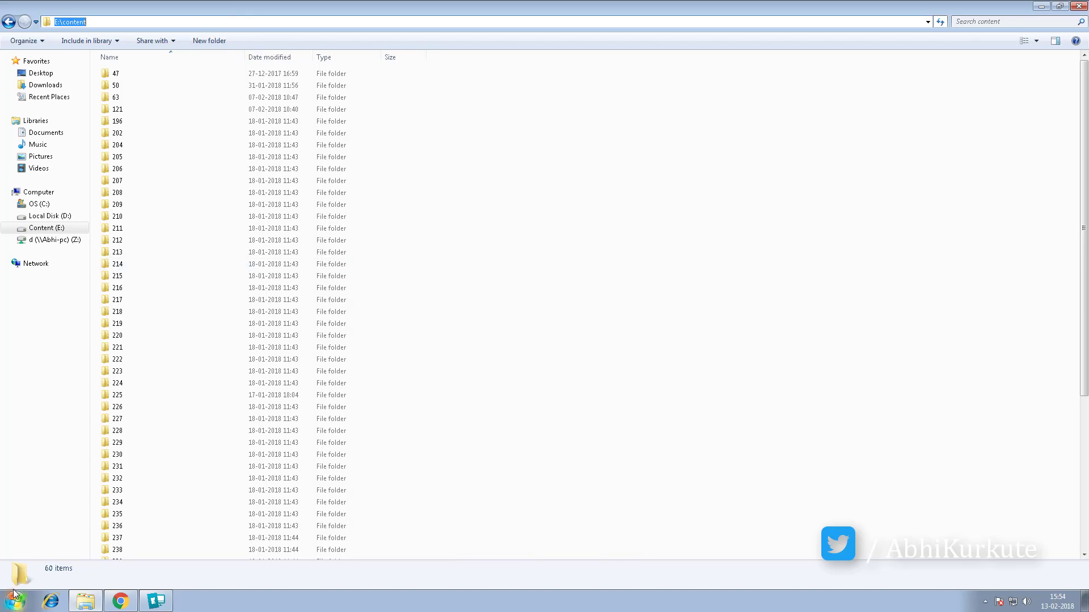
{"action": "left_click", "coordinate": [121, 601]}
{"action": "left_click", "coordinate": [215, 219]}
{"action": "key", "text": "ctrl+v"}
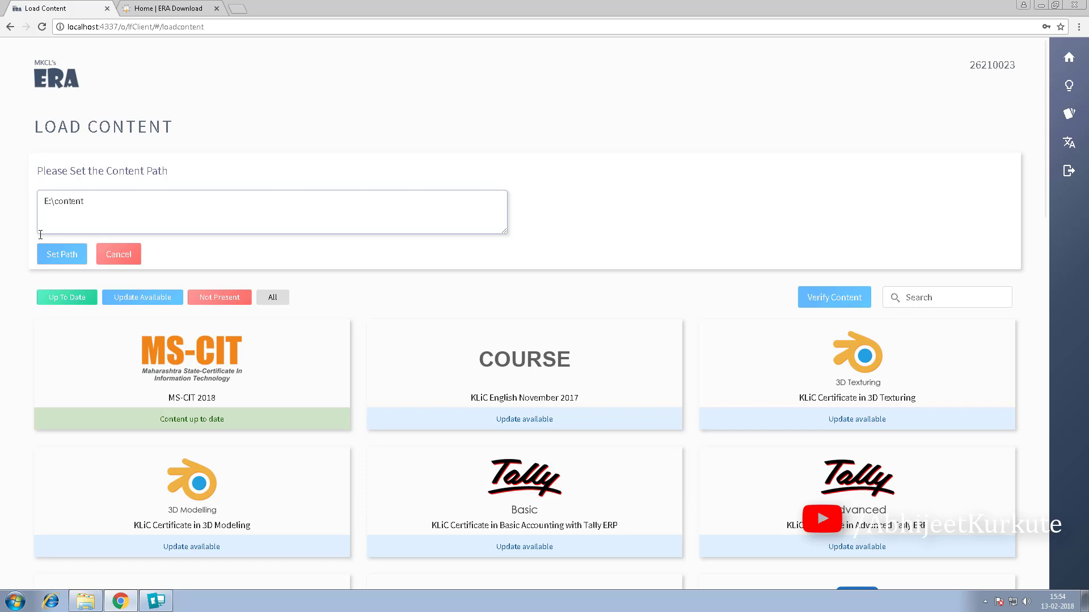
{"action": "left_click", "coordinate": [118, 255]}
{"action": "right_click", "coordinate": [118, 255]}
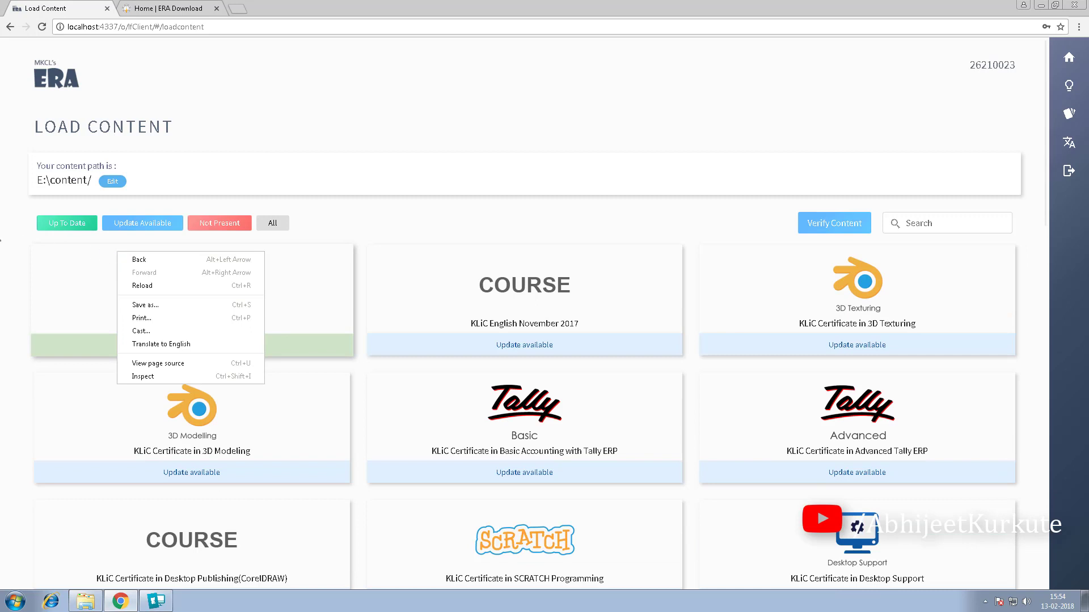
{"action": "left_click", "coordinate": [2, 235]}
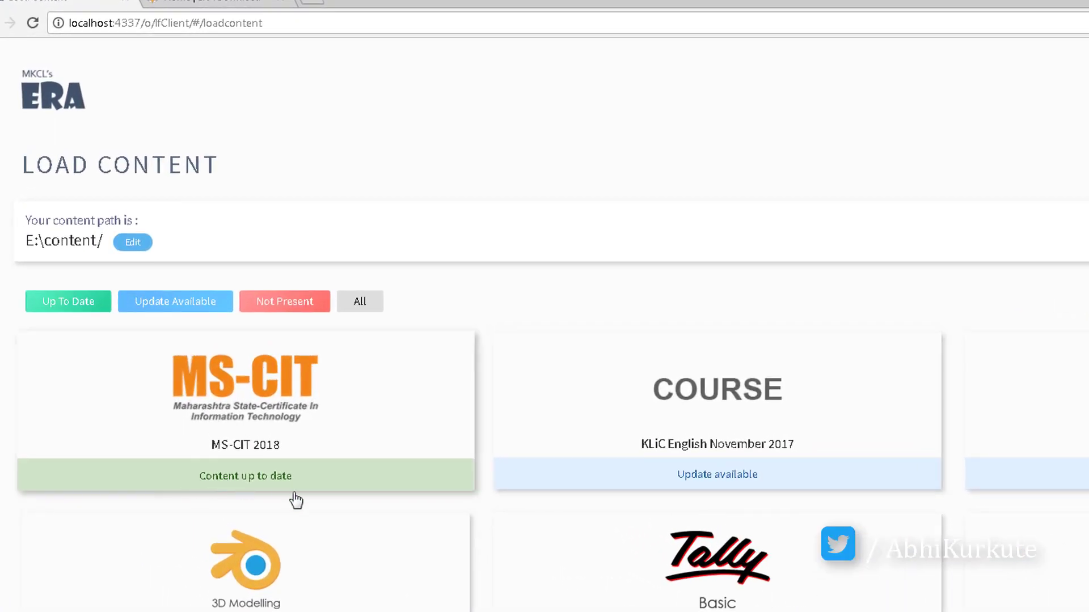
Step: Examine the content status details of the MS-CIT 2018 and KLiC English November 2017 courses, closing each one
{"action": "left_click", "coordinate": [215, 481]}
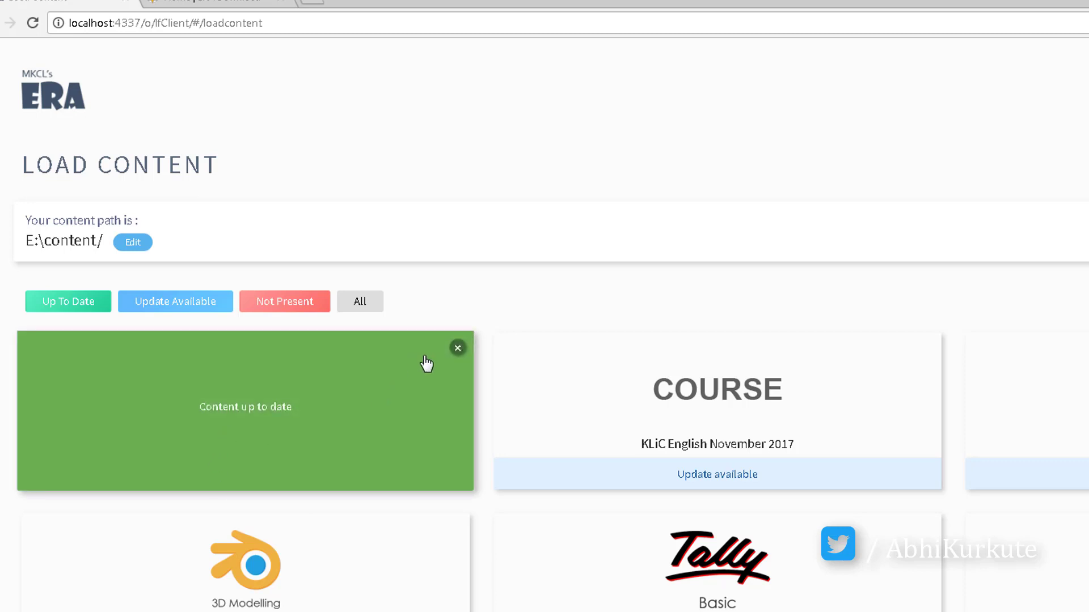
{"action": "left_click", "coordinate": [457, 349]}
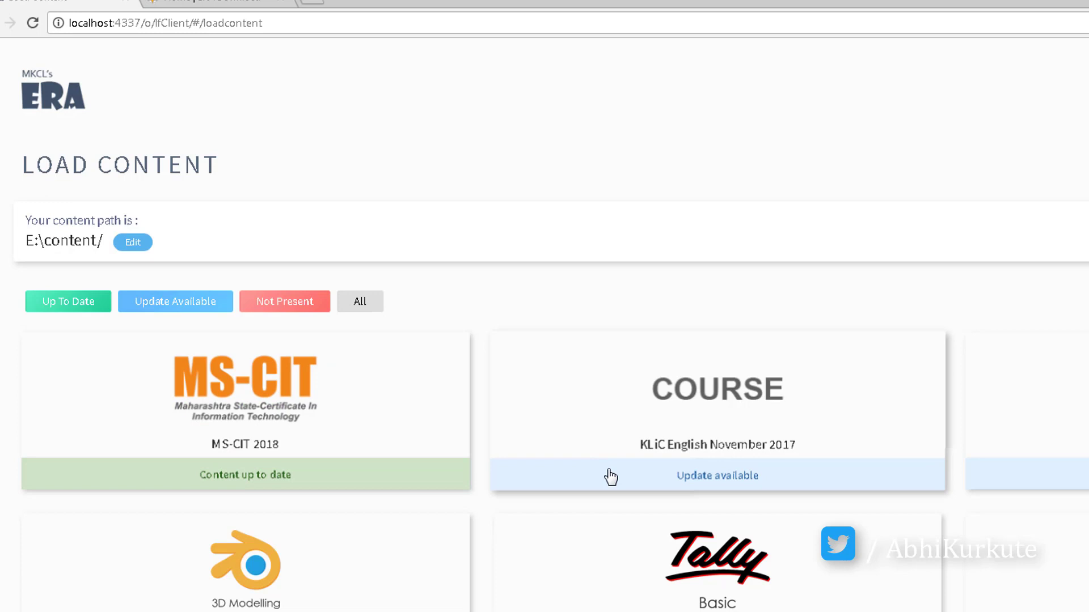
{"action": "left_click", "coordinate": [673, 486]}
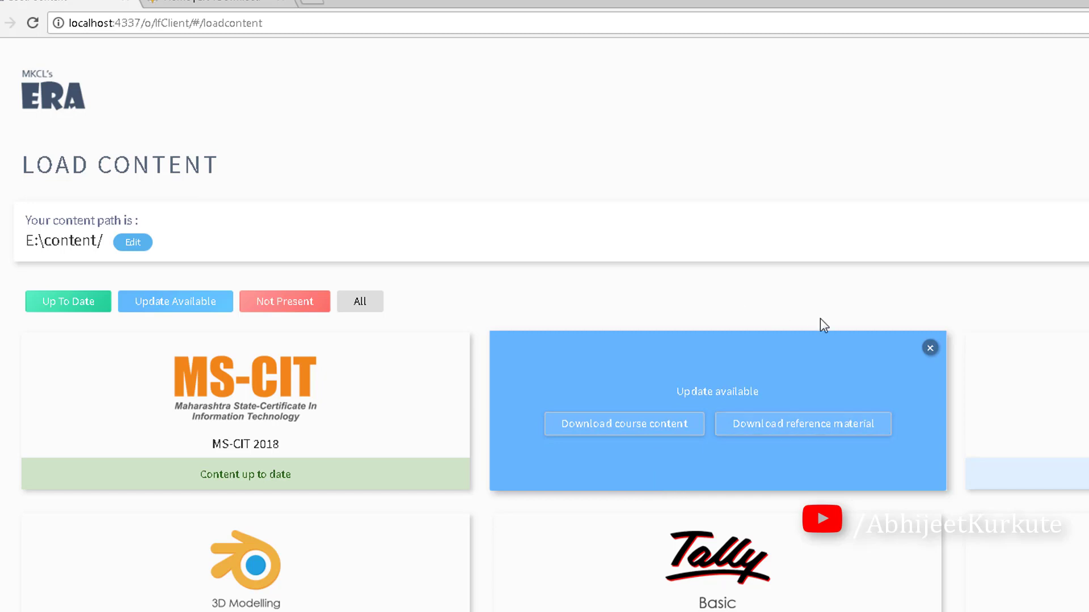
{"action": "left_click", "coordinate": [929, 348]}
Step: View the desktop photo IMG-20180131-WA0012 of the reference material error, and recheck the download options for KLiC English November 2017
{"action": "key", "text": "alt+Tab"}
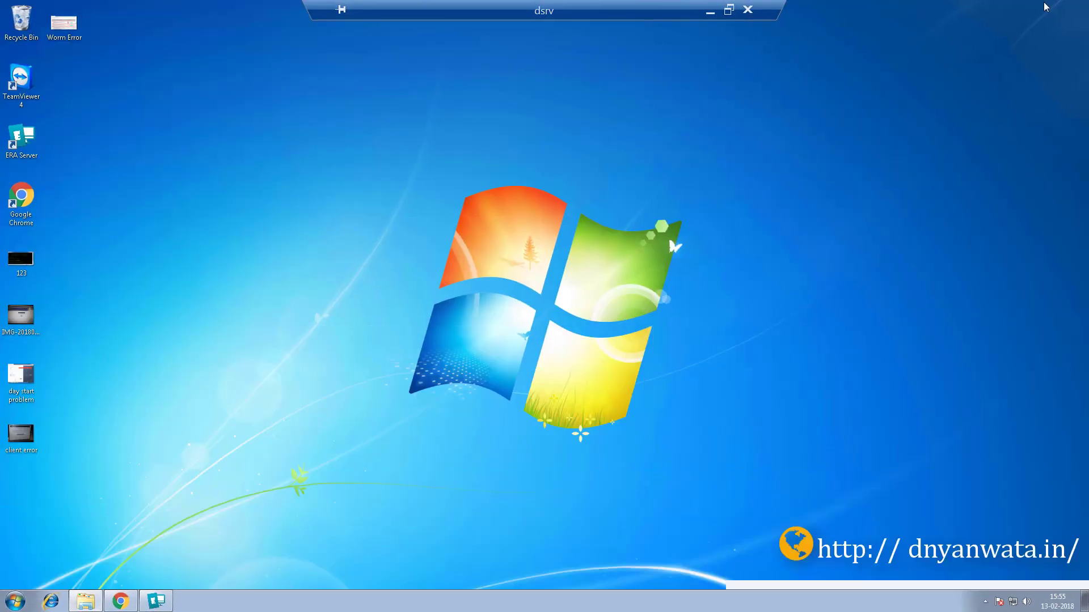
{"action": "double_click", "coordinate": [18, 321]}
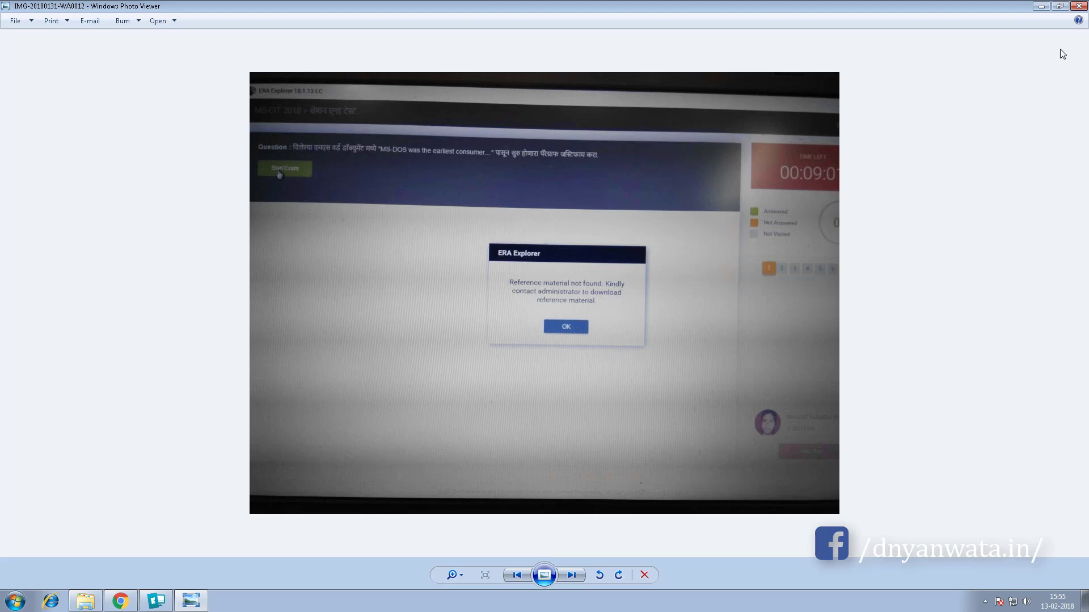
{"action": "left_click", "coordinate": [1079, 7]}
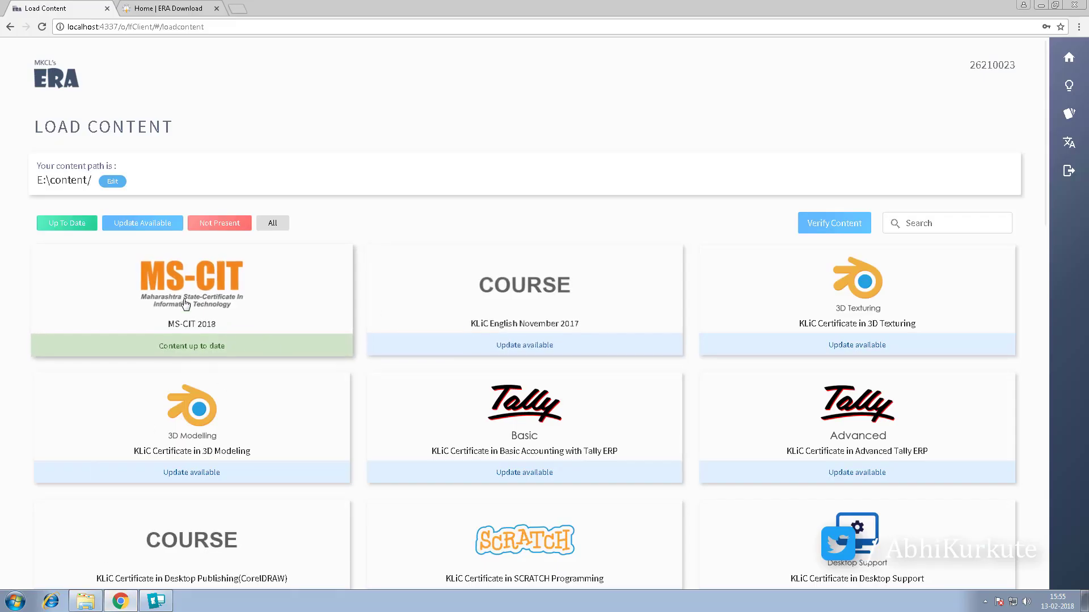
{"action": "left_click", "coordinate": [443, 342]}
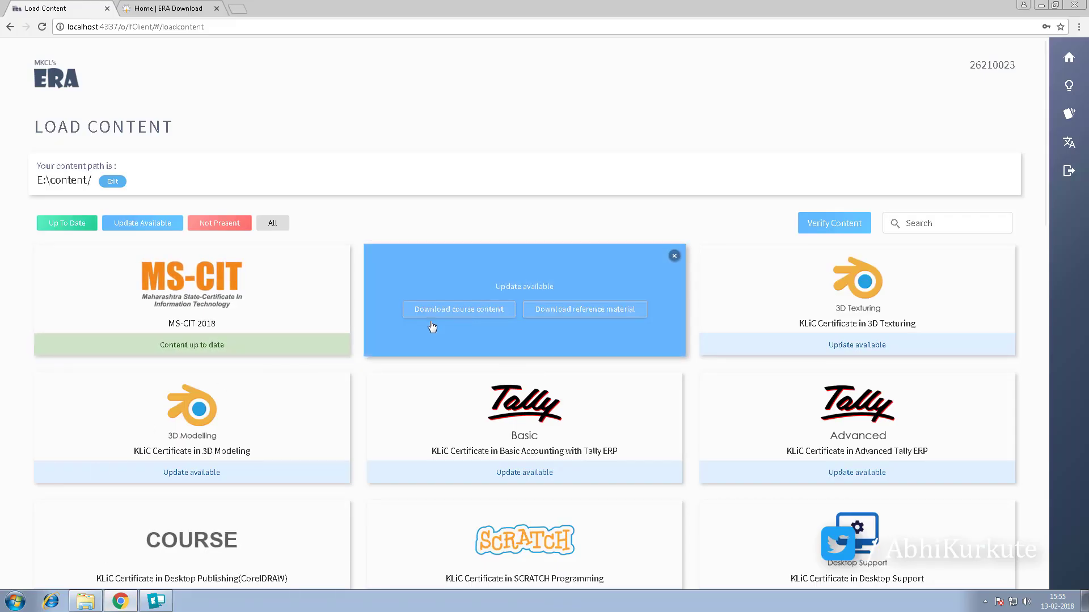
{"action": "left_click", "coordinate": [674, 259]}
Step: Switch to the ERA Download site and examine the ERA Installer and ERA Explorer downloads
{"action": "left_click", "coordinate": [162, 11]}
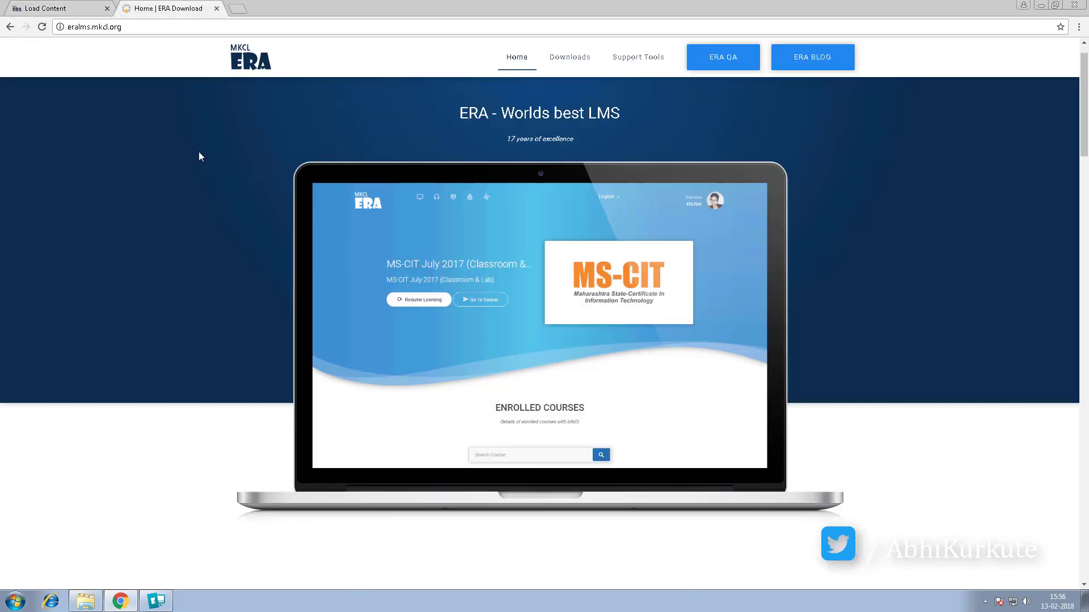
{"action": "scroll", "coordinate": [396, 233], "scroll_direction": "down", "scroll_amount": 3}
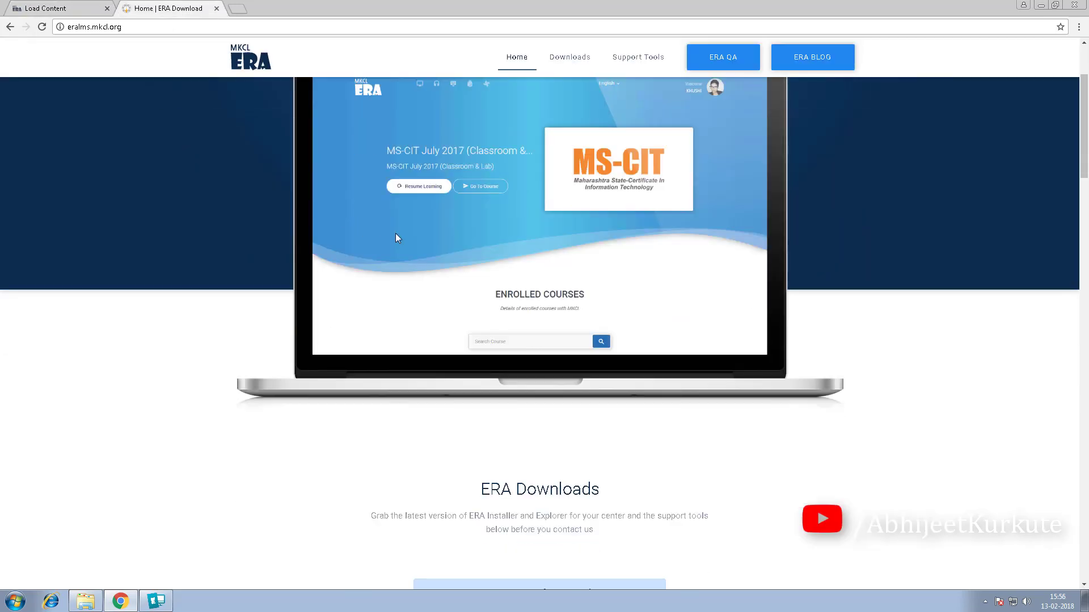
{"action": "scroll", "coordinate": [475, 290], "scroll_direction": "down", "scroll_amount": 6}
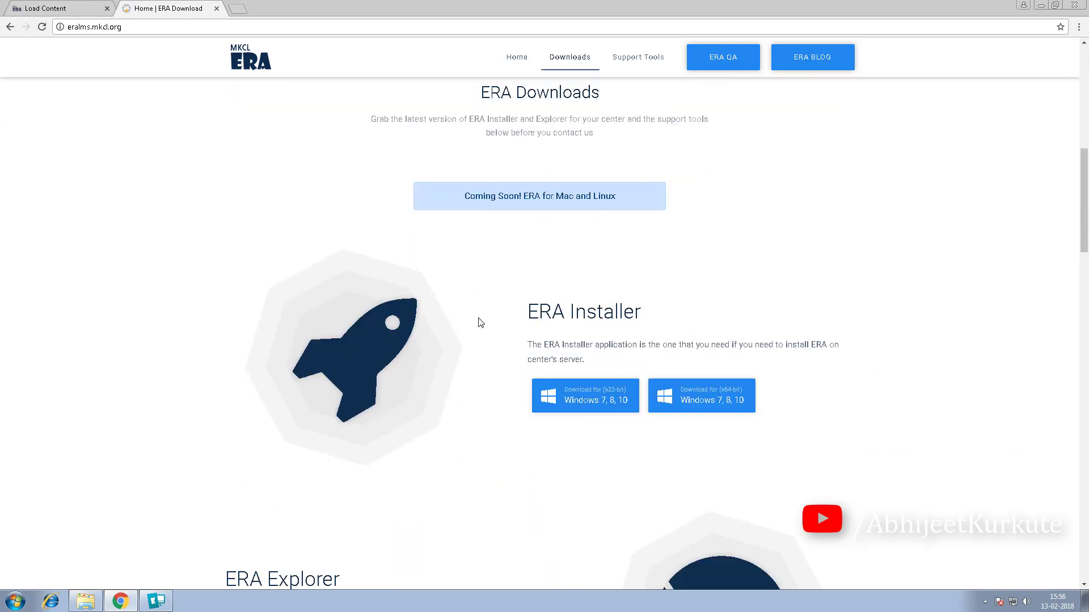
{"action": "scroll", "coordinate": [481, 322], "scroll_direction": "down", "scroll_amount": 6}
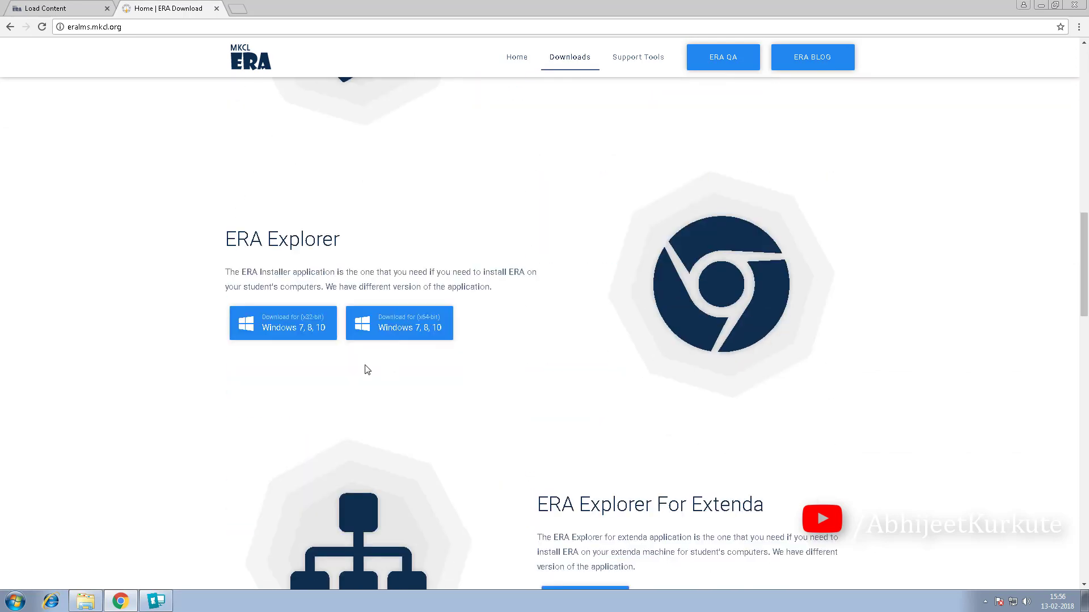
{"action": "scroll", "coordinate": [718, 268], "scroll_direction": "up", "scroll_amount": 6}
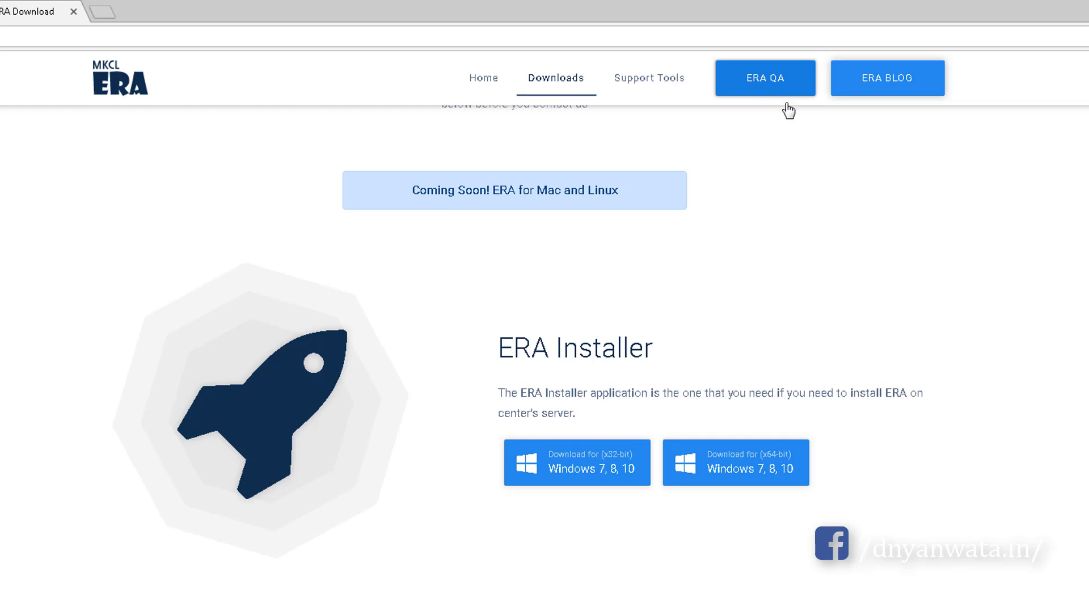
Step: Go to the ERA Blog and open the article "How to download reference material in ERA 2018 ?"
{"action": "left_click", "coordinate": [893, 89]}
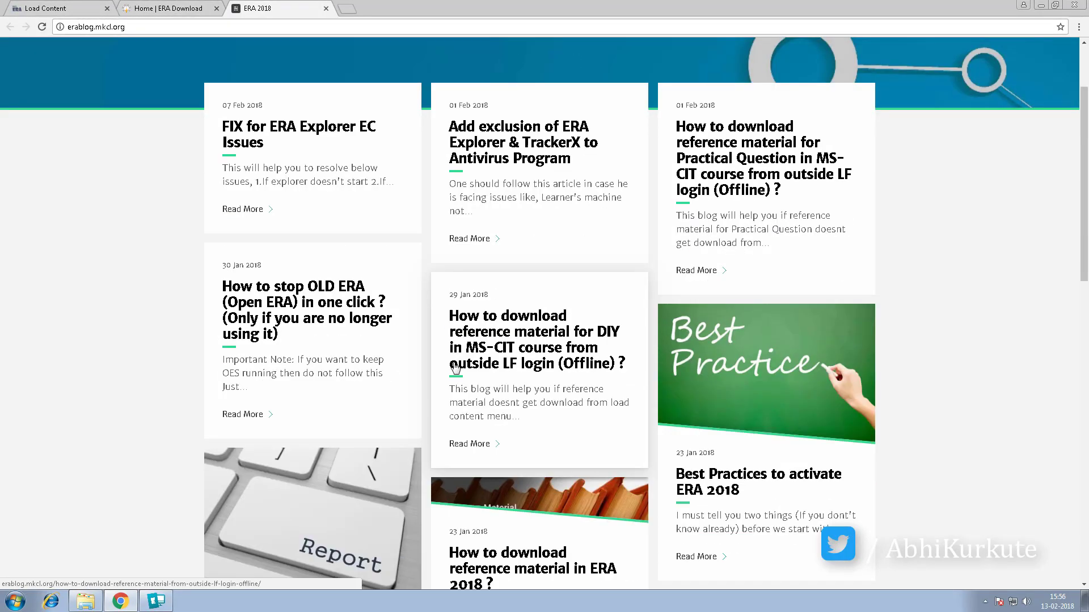
{"action": "scroll", "coordinate": [498, 384], "scroll_direction": "down", "scroll_amount": 2}
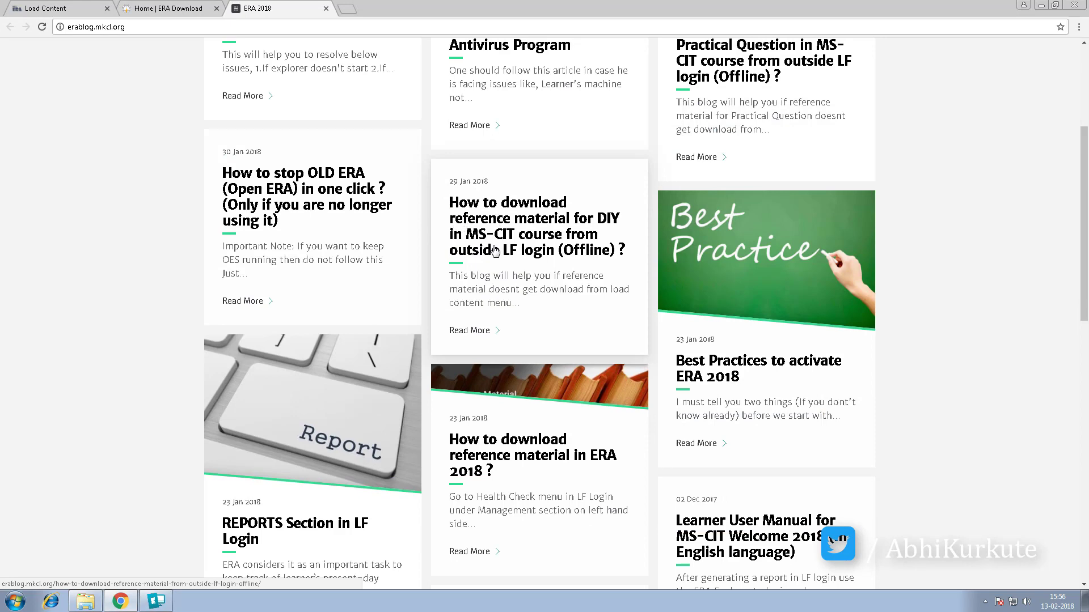
{"action": "scroll", "coordinate": [510, 255], "scroll_direction": "down", "scroll_amount": 1}
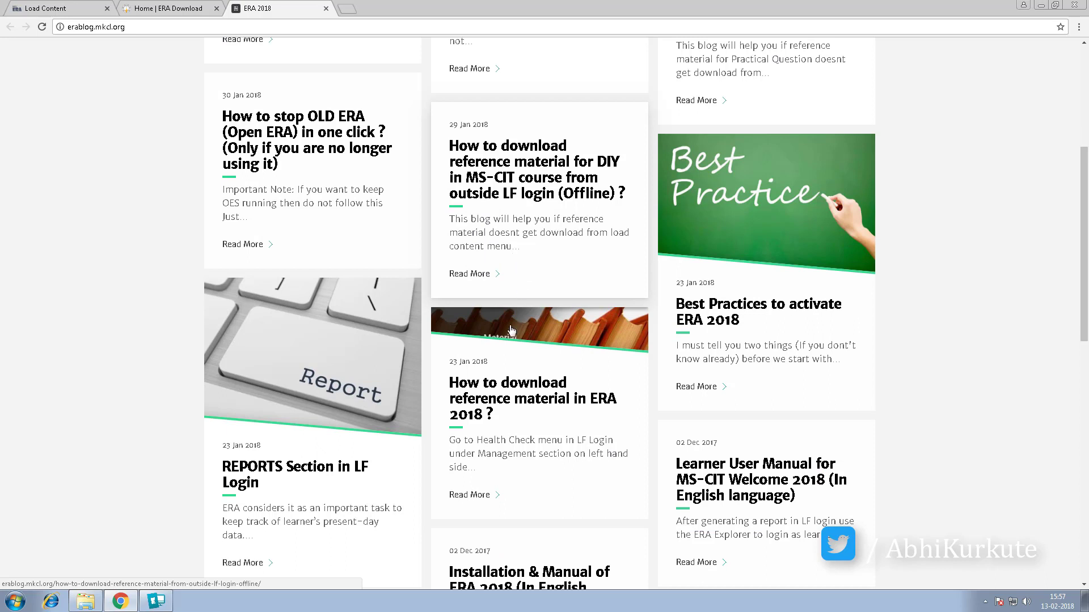
{"action": "left_click", "coordinate": [483, 409]}
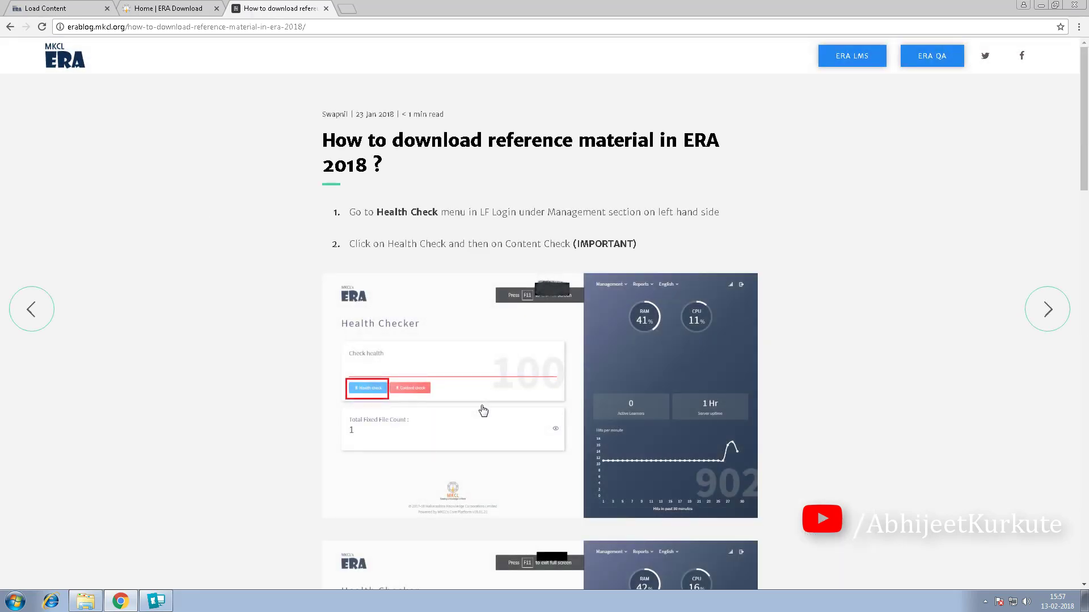
Step: Read the article's instructions on Health Check, Content Check and downloading reference material from Load Content
{"action": "scroll", "coordinate": [468, 438], "scroll_direction": "down", "scroll_amount": 2}
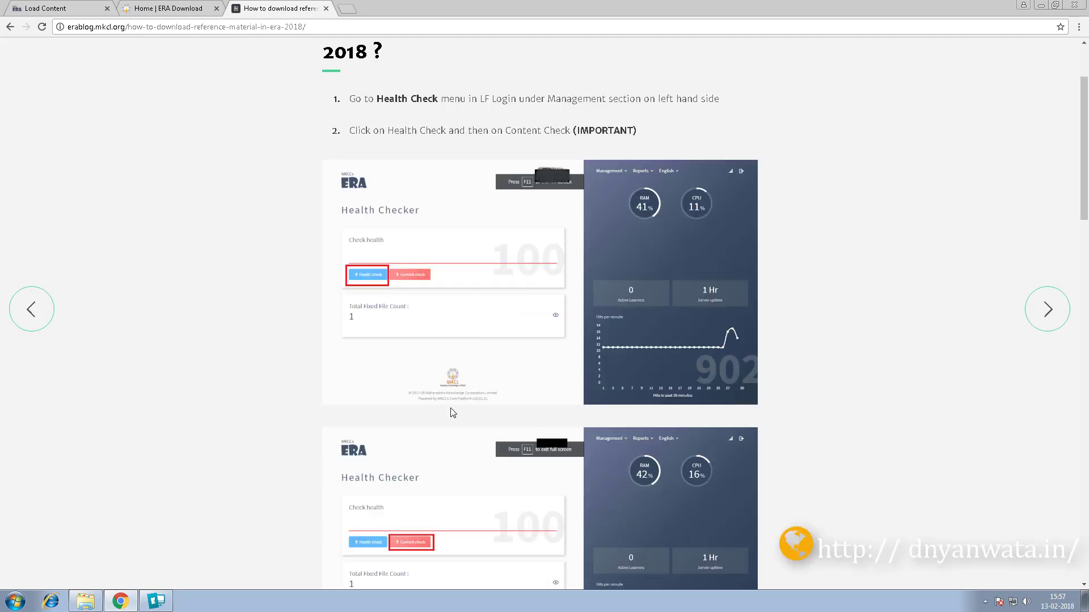
{"action": "scroll", "coordinate": [401, 359], "scroll_direction": "down", "scroll_amount": 2}
{"action": "scroll", "coordinate": [399, 357], "scroll_direction": "down", "scroll_amount": 2}
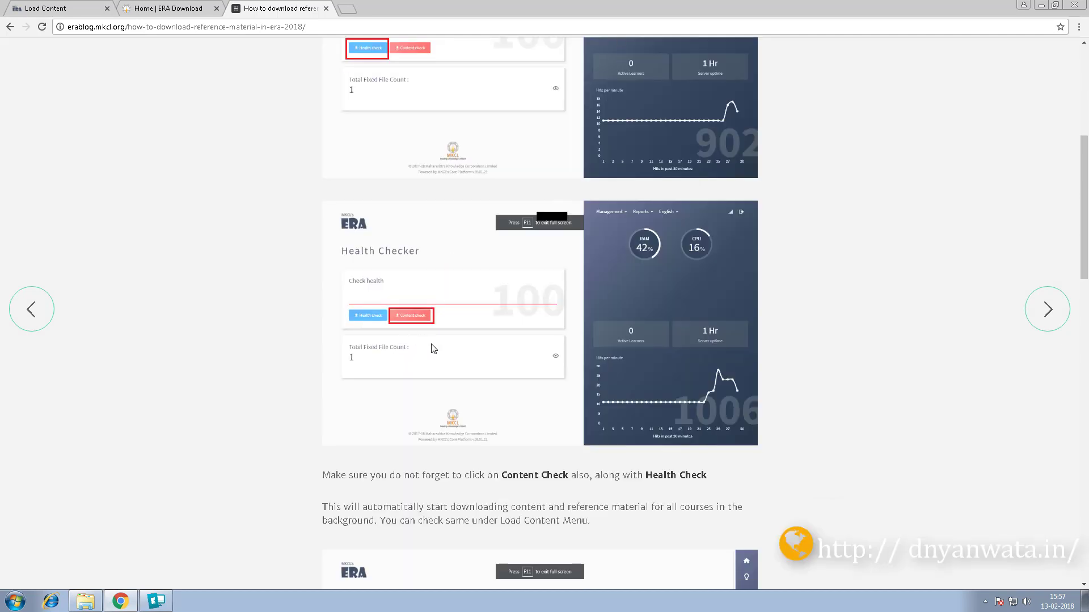
{"action": "scroll", "coordinate": [426, 340], "scroll_direction": "down", "scroll_amount": 5}
{"action": "scroll", "coordinate": [414, 403], "scroll_direction": "down", "scroll_amount": 2}
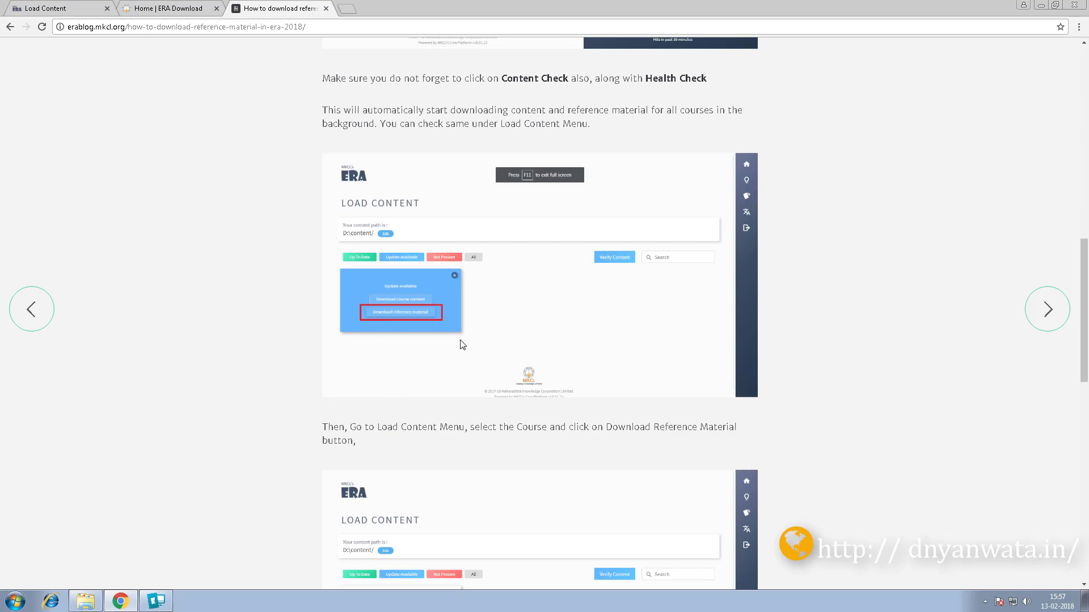
{"action": "scroll", "coordinate": [458, 341], "scroll_direction": "down", "scroll_amount": 3}
{"action": "scroll", "coordinate": [442, 463], "scroll_direction": "down", "scroll_amount": 5}
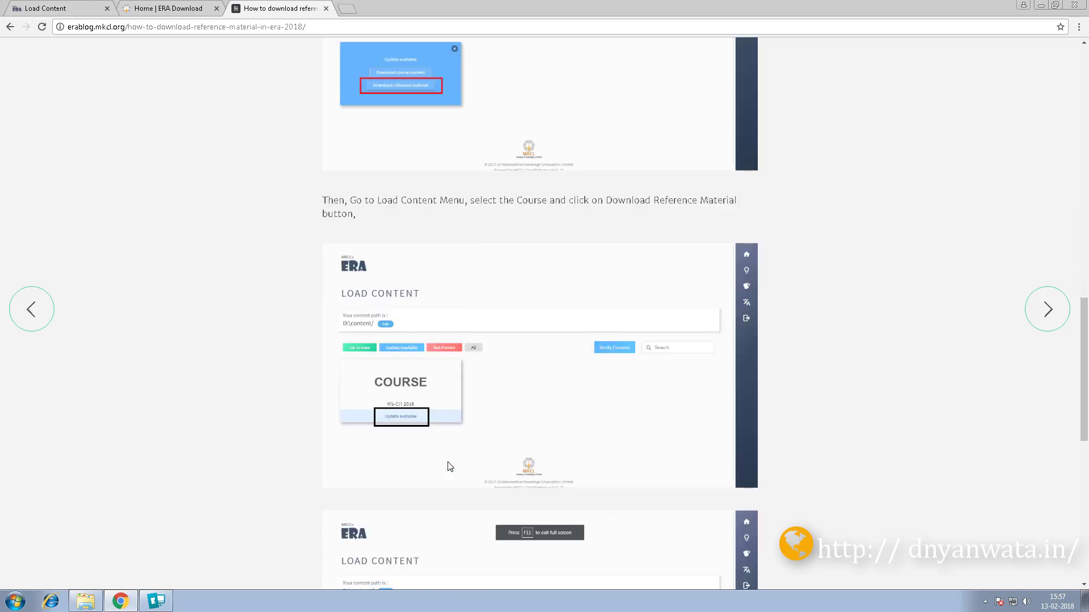
{"action": "scroll", "coordinate": [467, 467], "scroll_direction": "down", "scroll_amount": 4}
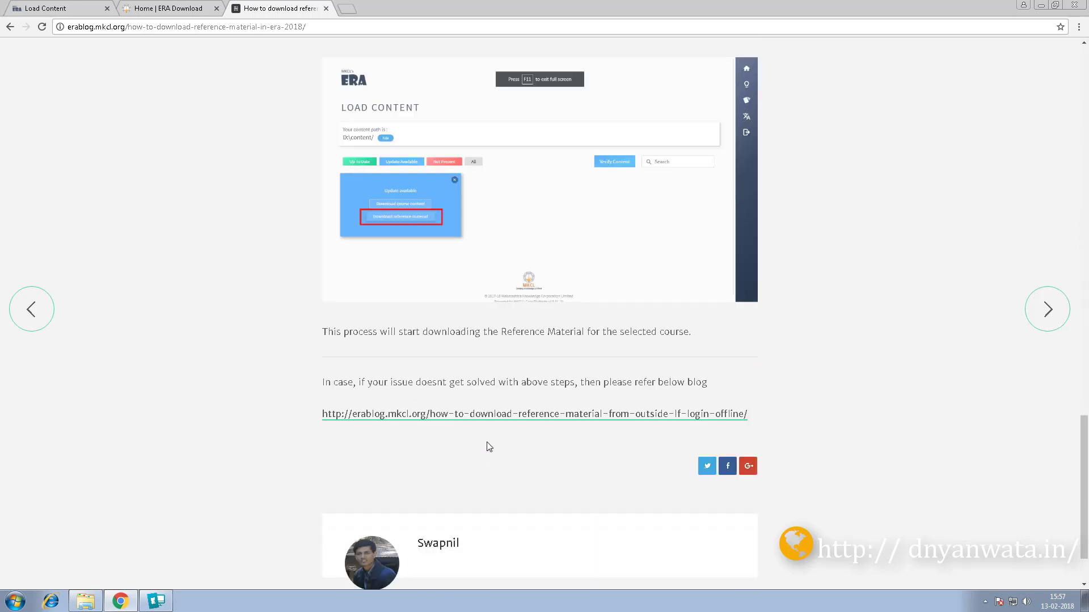
Step: Open the linked offline download article, closing the Downloads page, and read its steps for extracting the zip and copying files into ERAImpFiles
{"action": "left_click", "coordinate": [502, 414]}
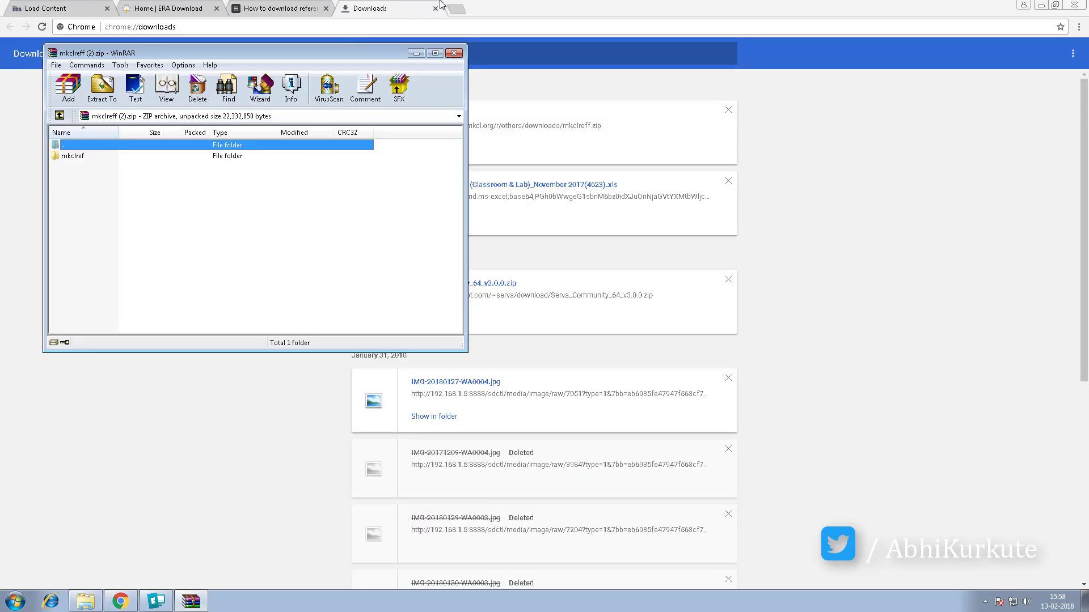
{"action": "left_click", "coordinate": [436, 8]}
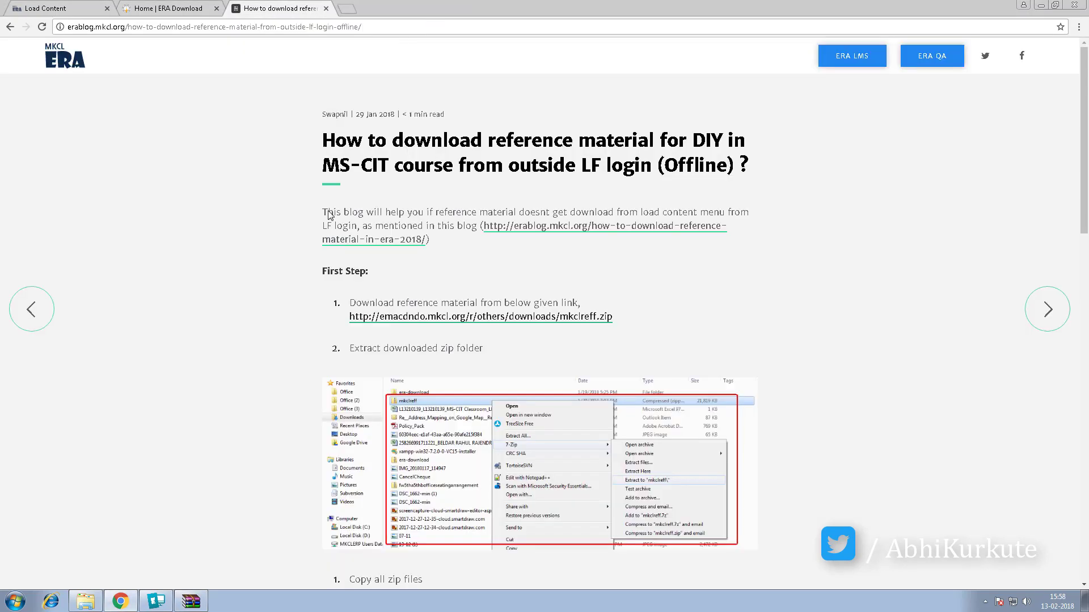
{"action": "left_click", "coordinate": [199, 603]}
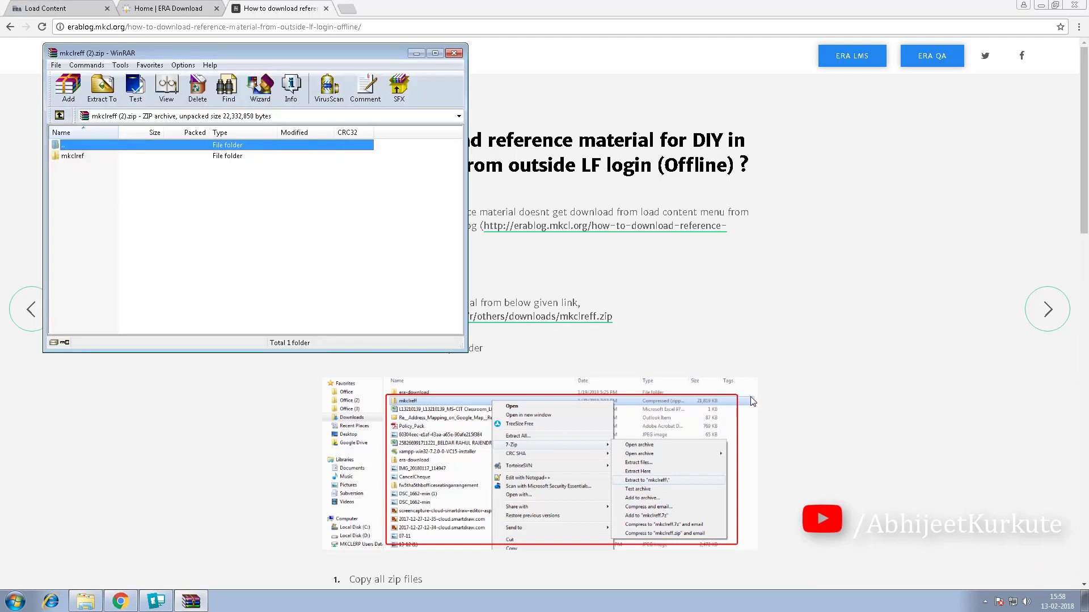
{"action": "left_click", "coordinate": [892, 359]}
{"action": "scroll", "coordinate": [853, 387], "scroll_direction": "down", "scroll_amount": 2}
{"action": "scroll", "coordinate": [839, 392], "scroll_direction": "down", "scroll_amount": 9}
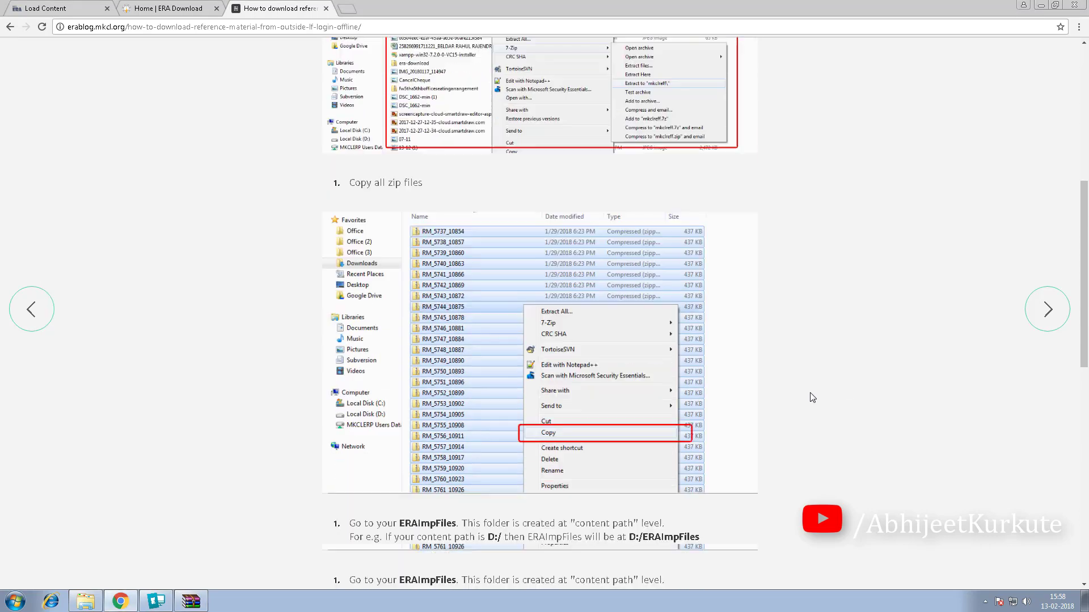
{"action": "scroll", "coordinate": [263, 539], "scroll_direction": "down", "scroll_amount": 5}
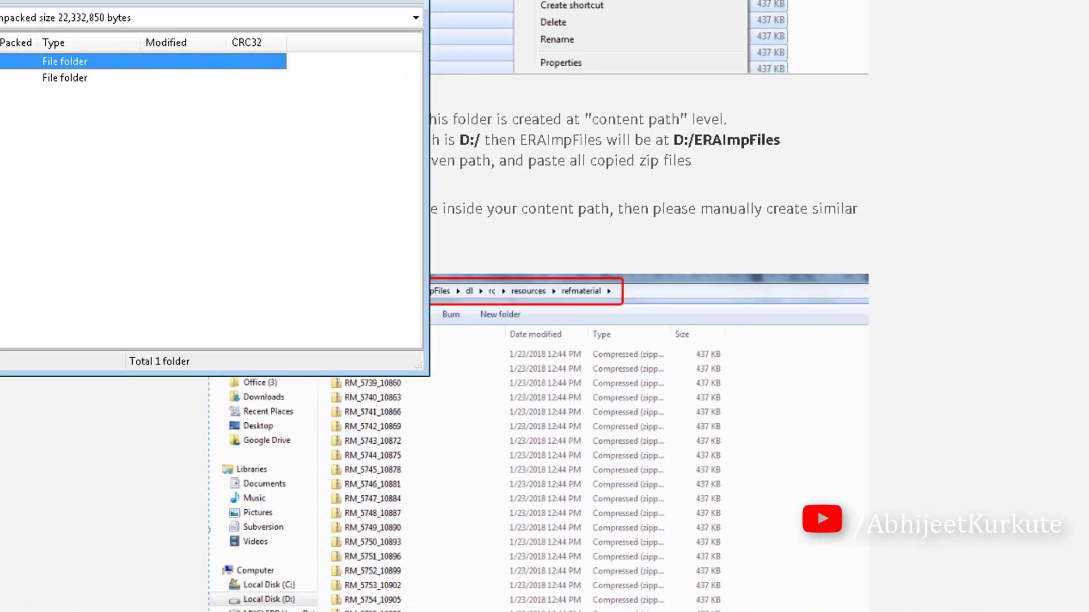
Step: Copy all the RM zip files from the mkclref folder of the mkclreff (2).zip archive in WinRAR
{"action": "double_click", "coordinate": [85, 155]}
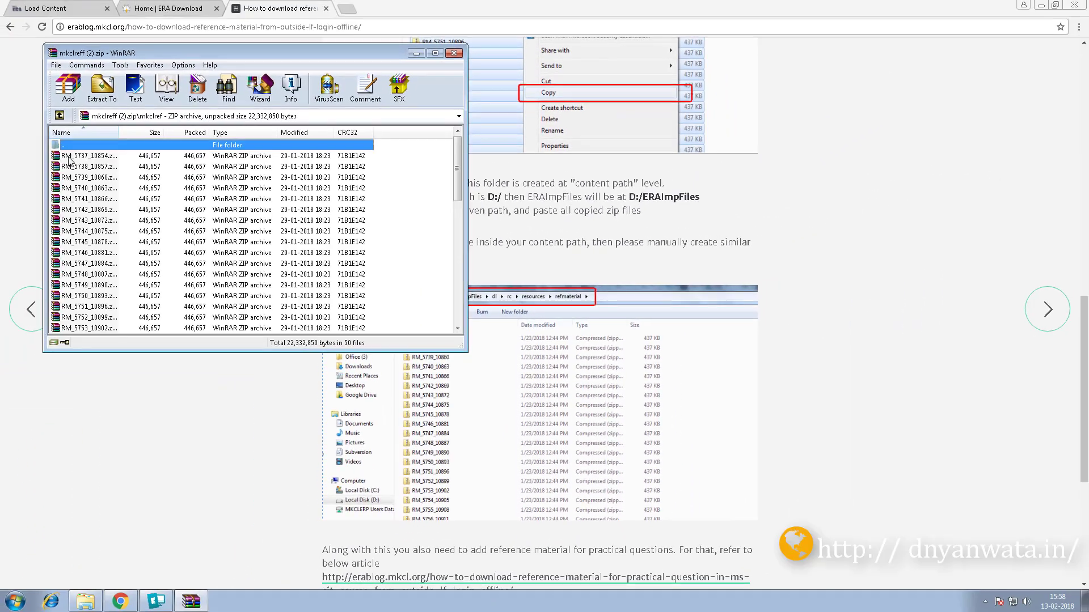
{"action": "left_click", "coordinate": [112, 243]}
{"action": "key", "text": "ctrl+a"}
{"action": "key", "text": "ctrl+c"}
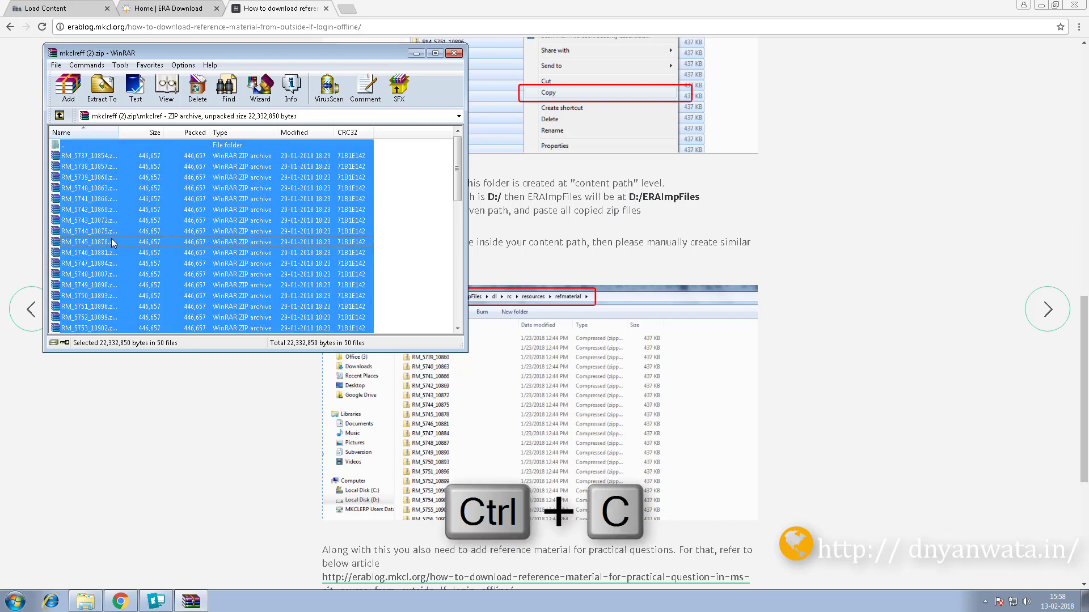
Step: Open Windows Explorer clear of the article's path image, check Local Disk (D:) for ERAImpFiles, and return to Computer
{"action": "key", "text": "super+e"}
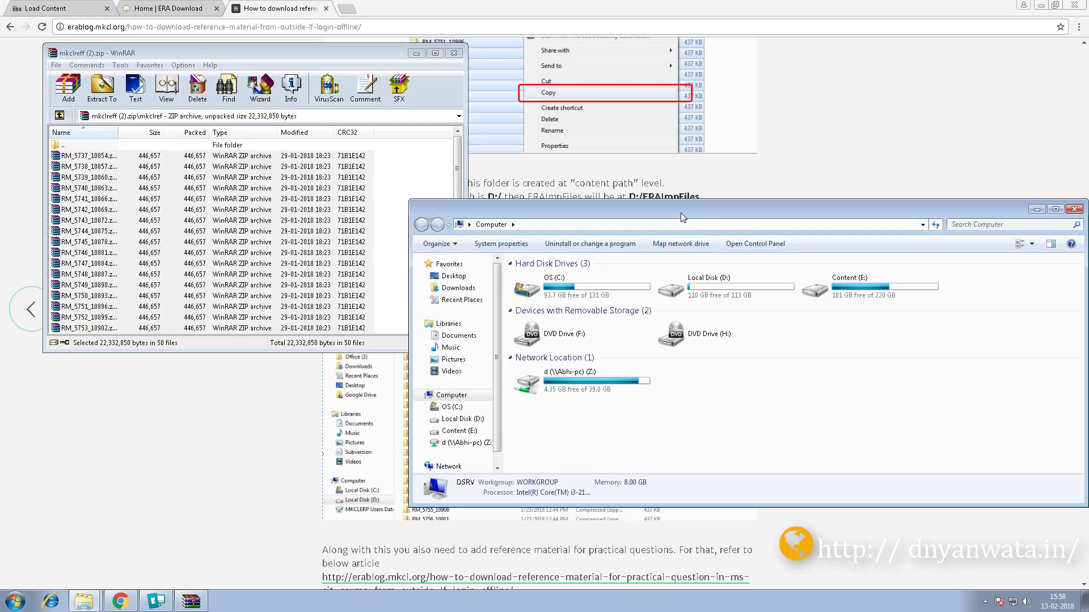
{"action": "left_click_drag", "start_coordinate": [601, 207], "coordinate": [805, 402]}
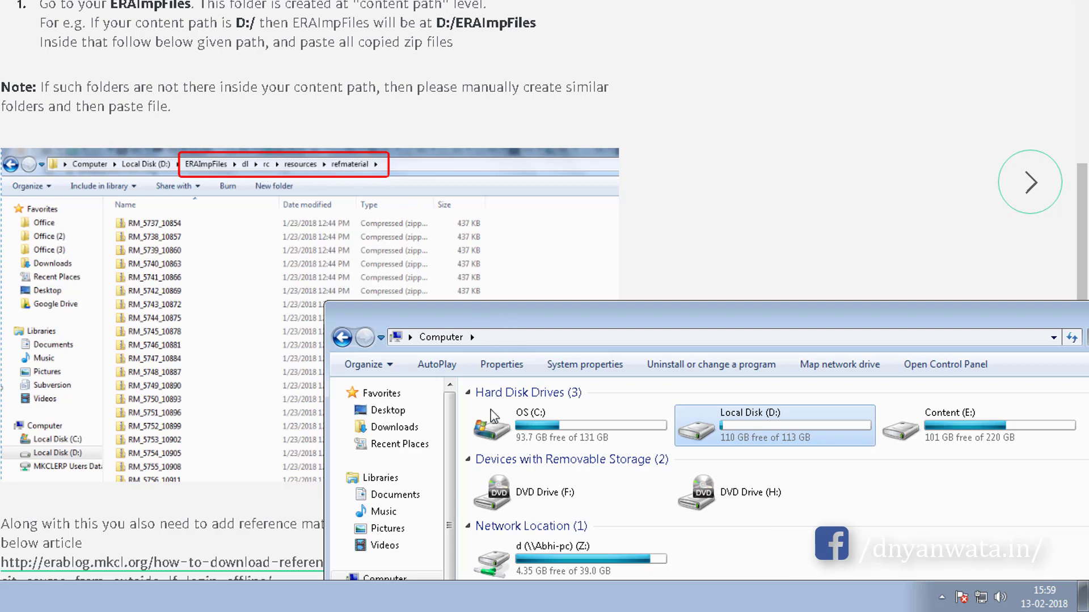
{"action": "double_click", "coordinate": [748, 419]}
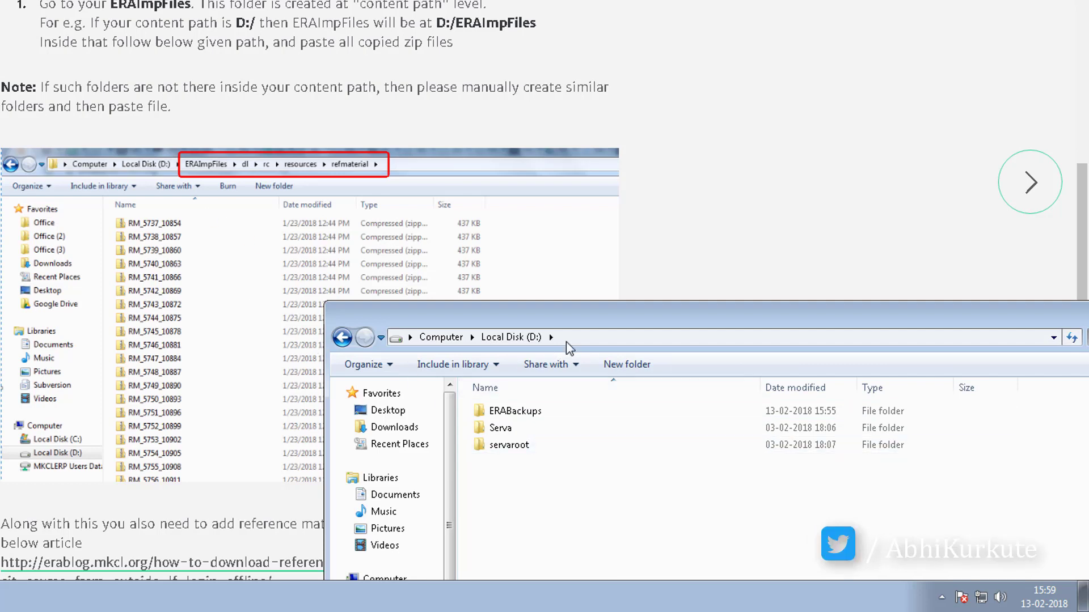
{"action": "left_click_drag", "start_coordinate": [594, 318], "coordinate": [522, 244]}
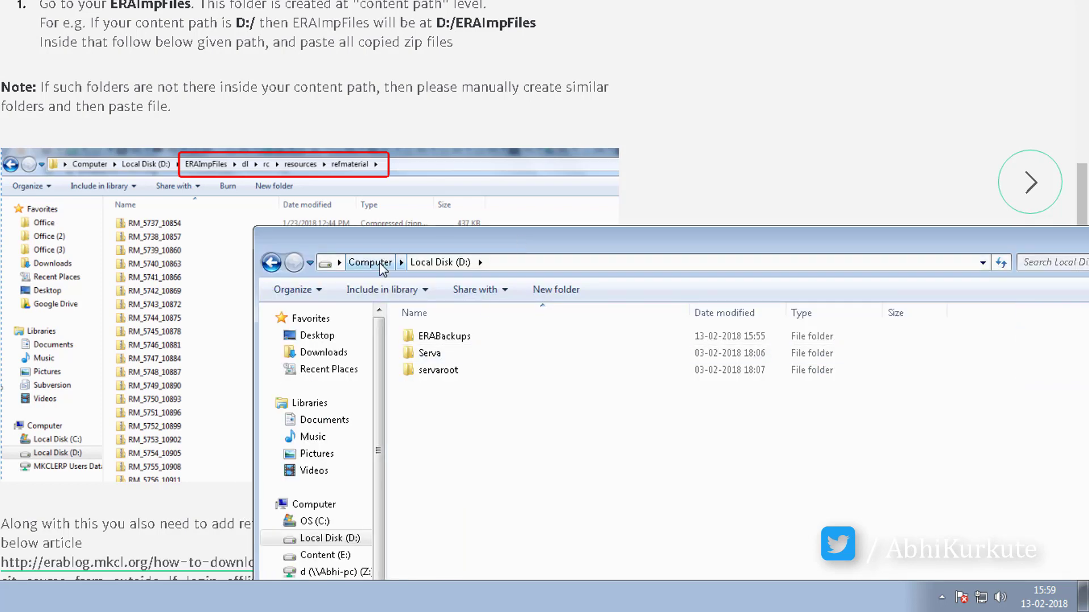
{"action": "left_click", "coordinate": [370, 262]}
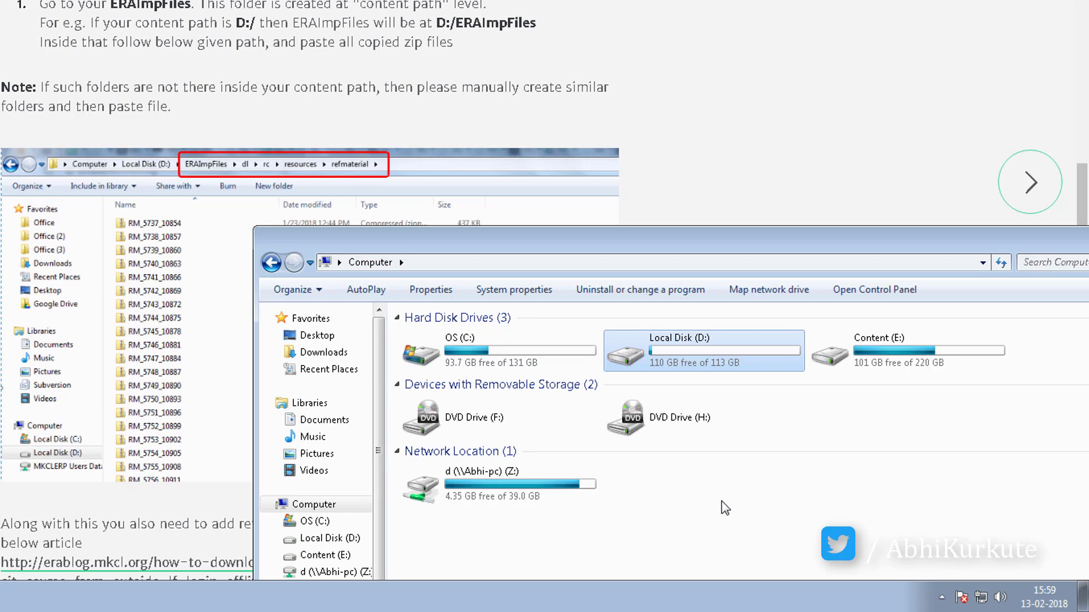
Step: Go to the E:\ERAImpFiles\dl\rc\resources\refmaterial folder
{"action": "double_click", "coordinate": [856, 363]}
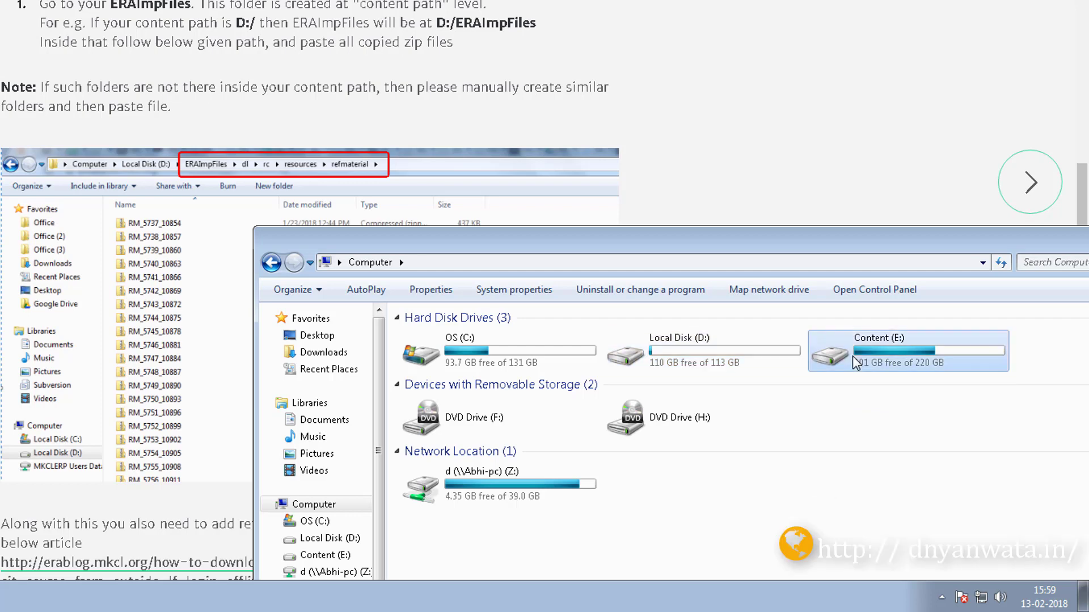
{"action": "left_click", "coordinate": [434, 375]}
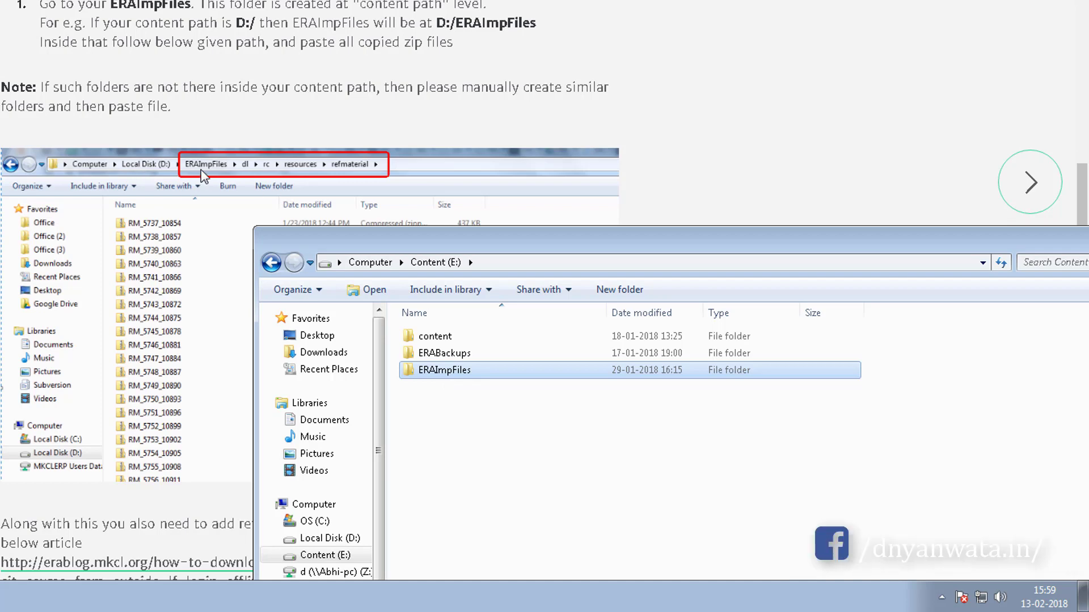
{"action": "double_click", "coordinate": [418, 375]}
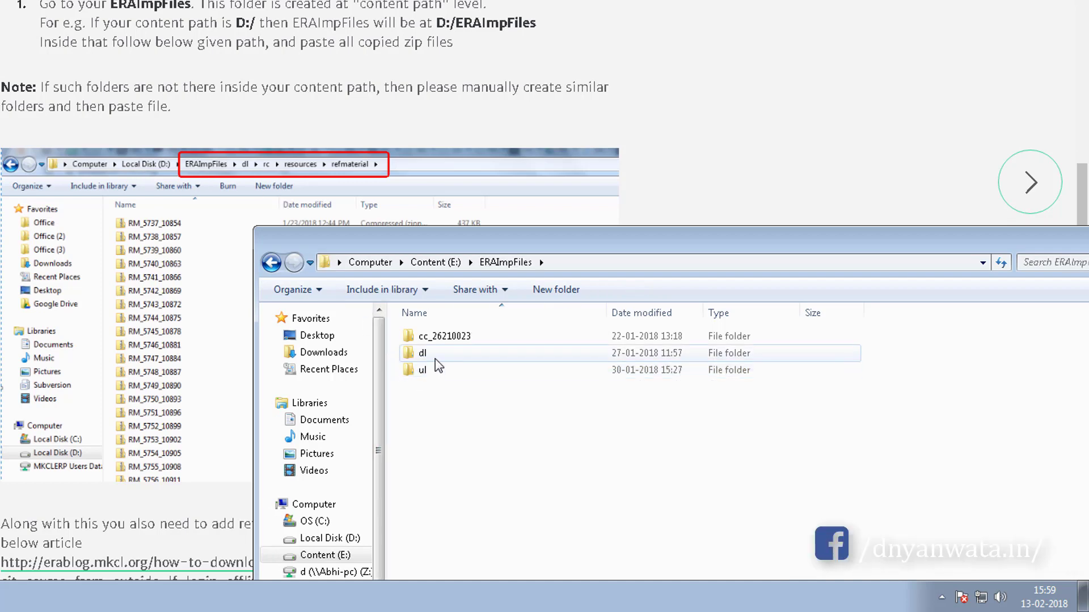
{"action": "double_click", "coordinate": [437, 354]}
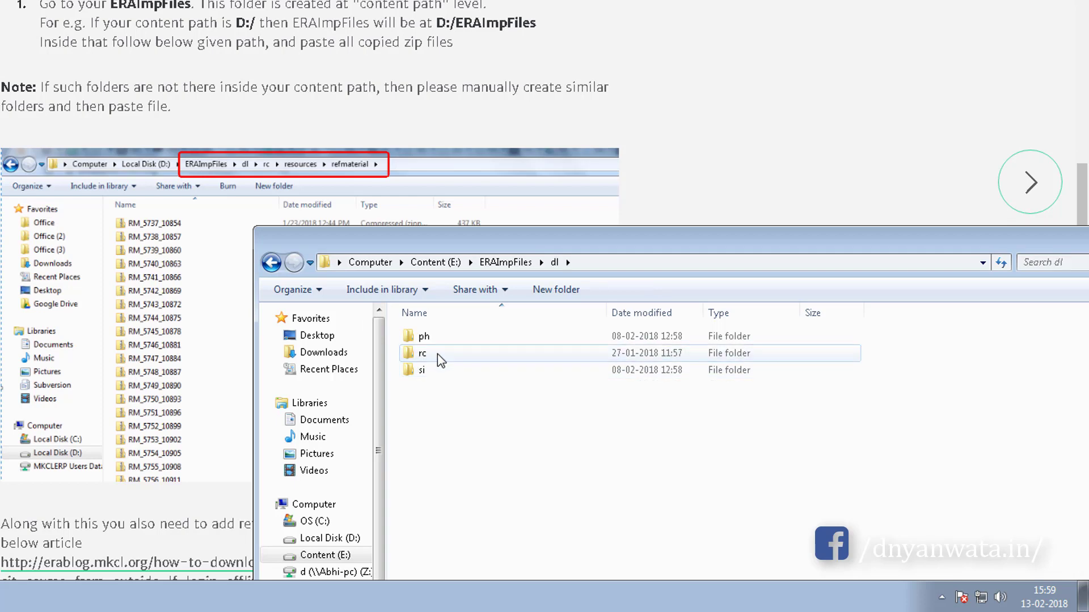
{"action": "double_click", "coordinate": [437, 354]}
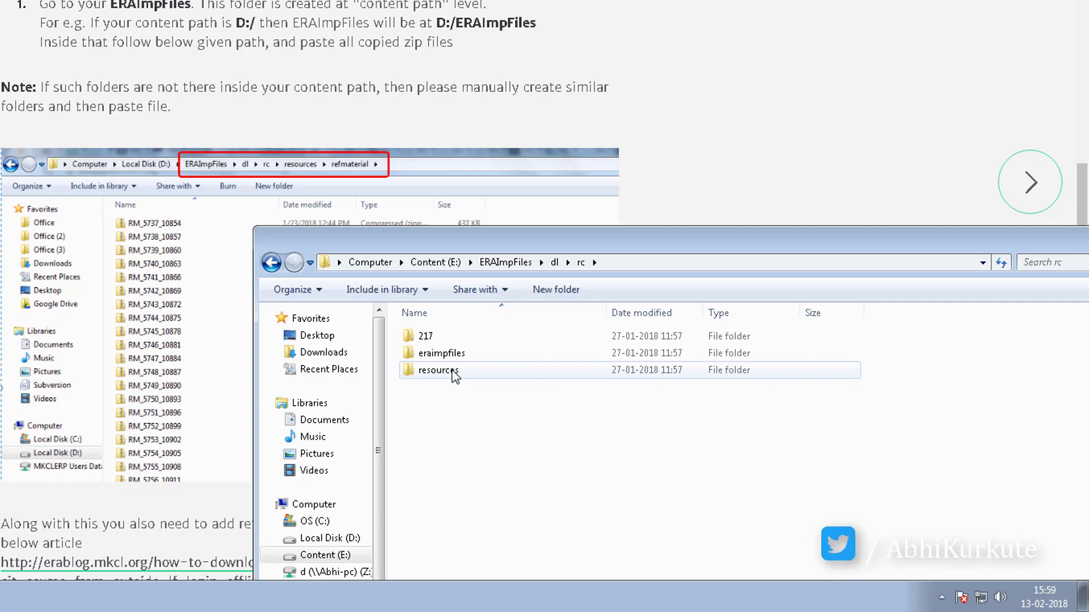
{"action": "double_click", "coordinate": [453, 371]}
{"action": "double_click", "coordinate": [442, 337]}
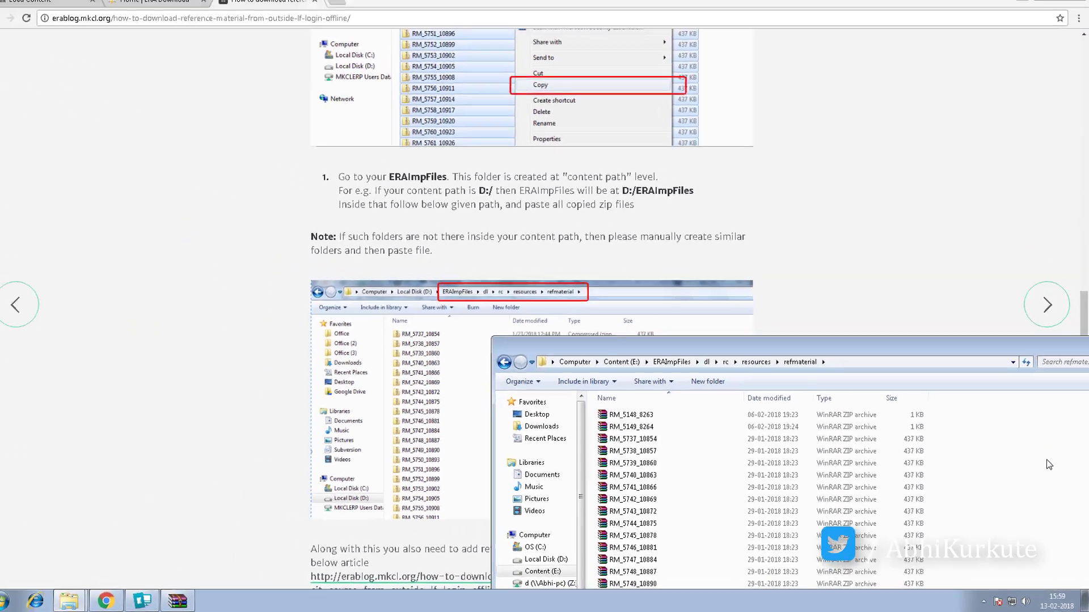
Step: Paste the copied zip files into the refmaterial folder, choosing Move and Replace for all conflicts
{"action": "key", "text": "ctrl+v"}
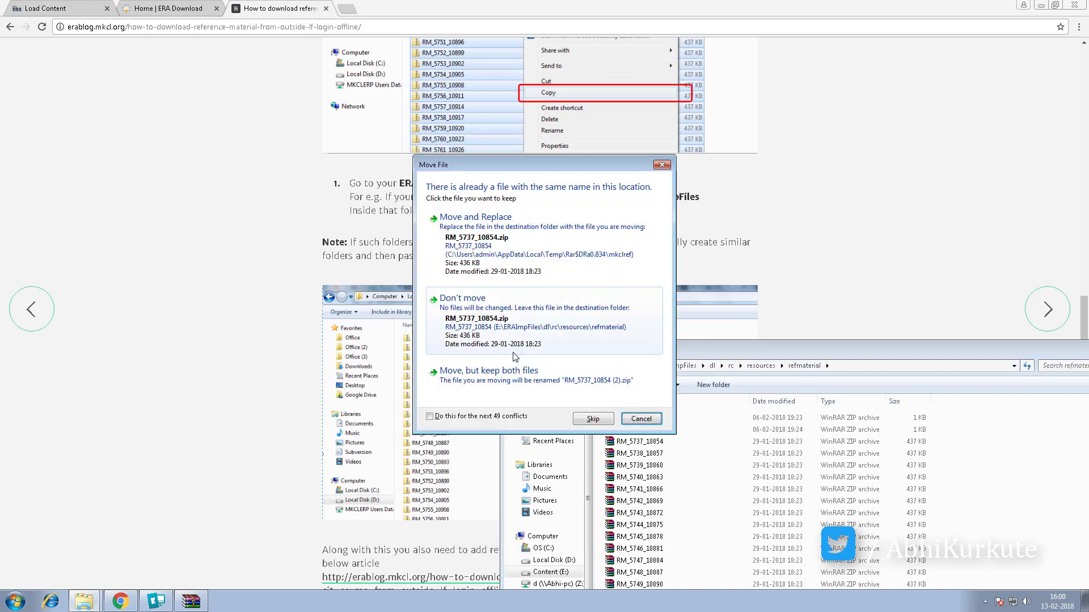
{"action": "left_click", "coordinate": [457, 418]}
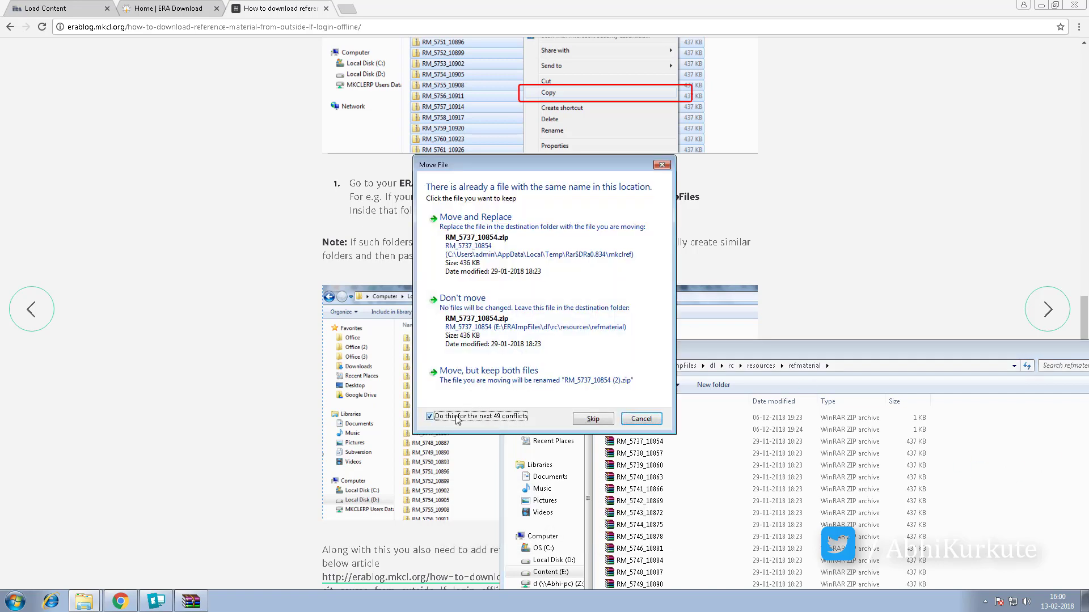
{"action": "left_click", "coordinate": [485, 254]}
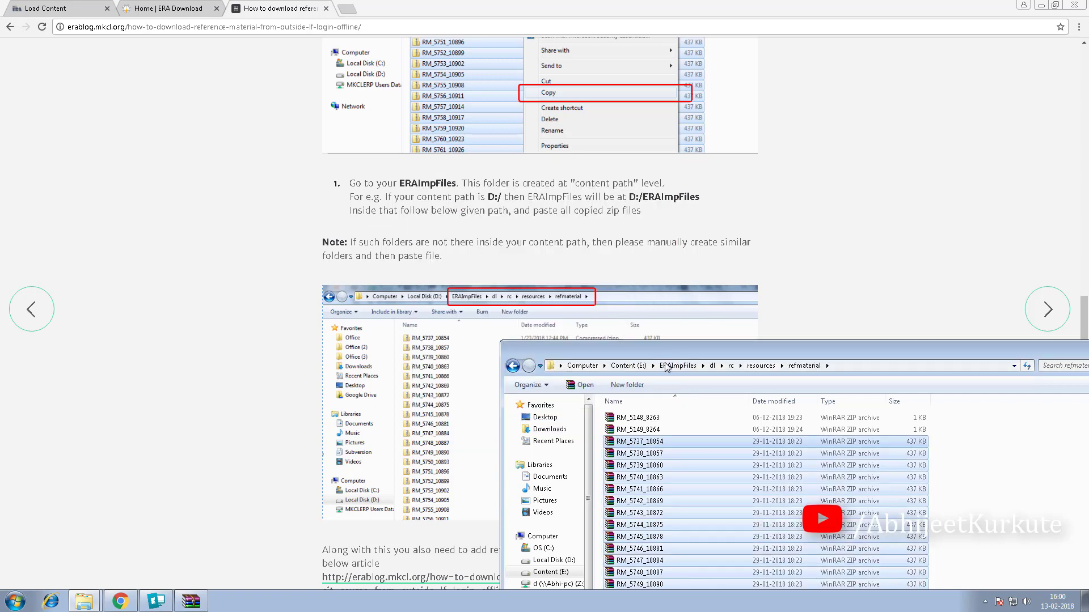